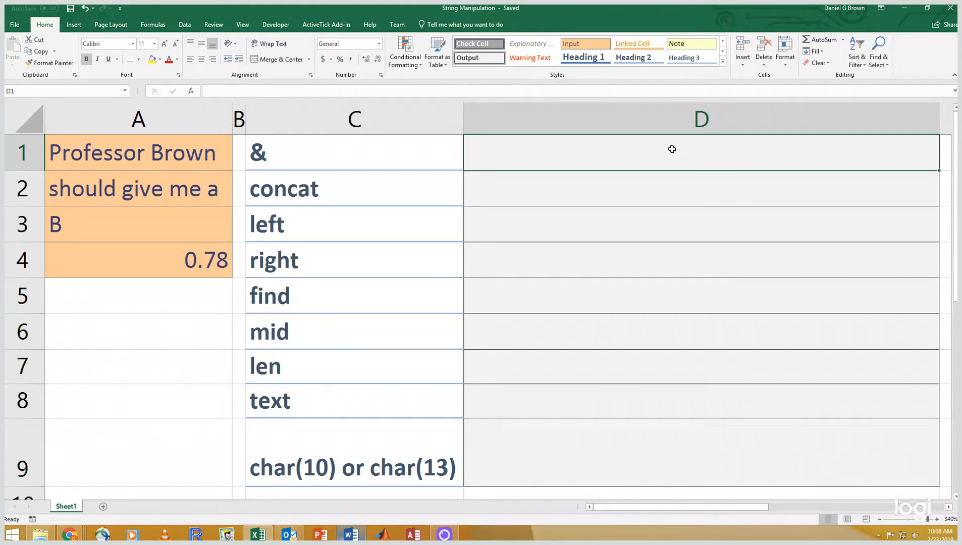
- Begin a formula in D1 that joins A1, a quoted space and A2 using the & operator
type("=")
key("Left")
key("Left")
key("Left")
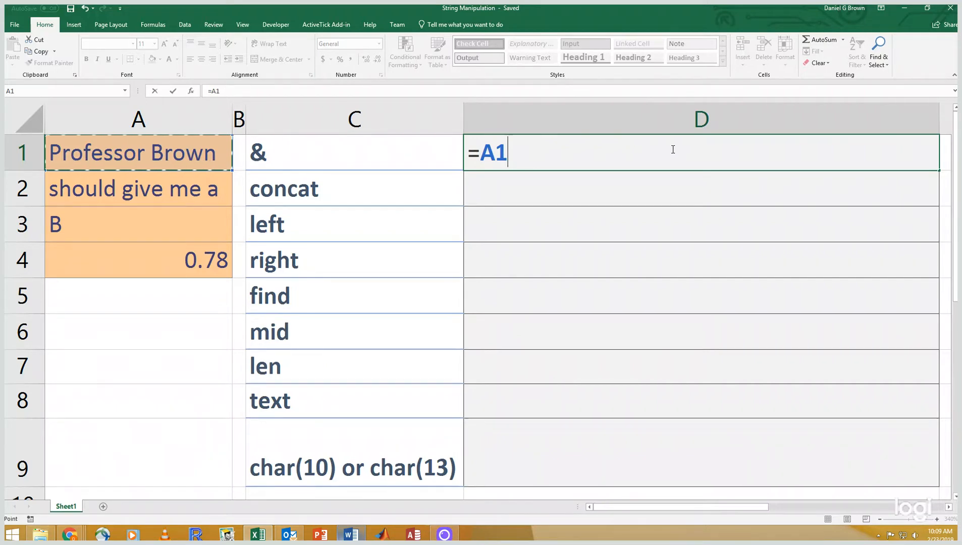
type("&")
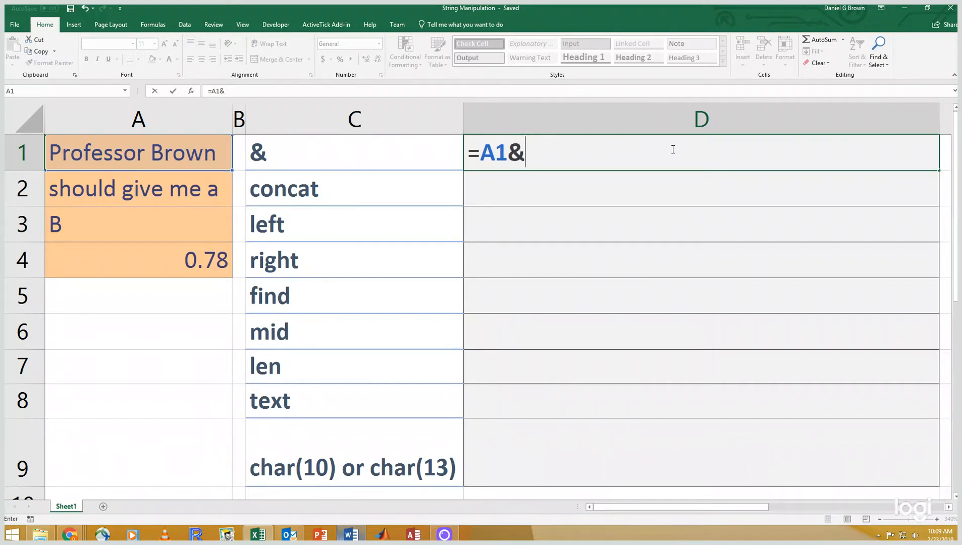
type("\" \"&")
key("Left")
key("Left")
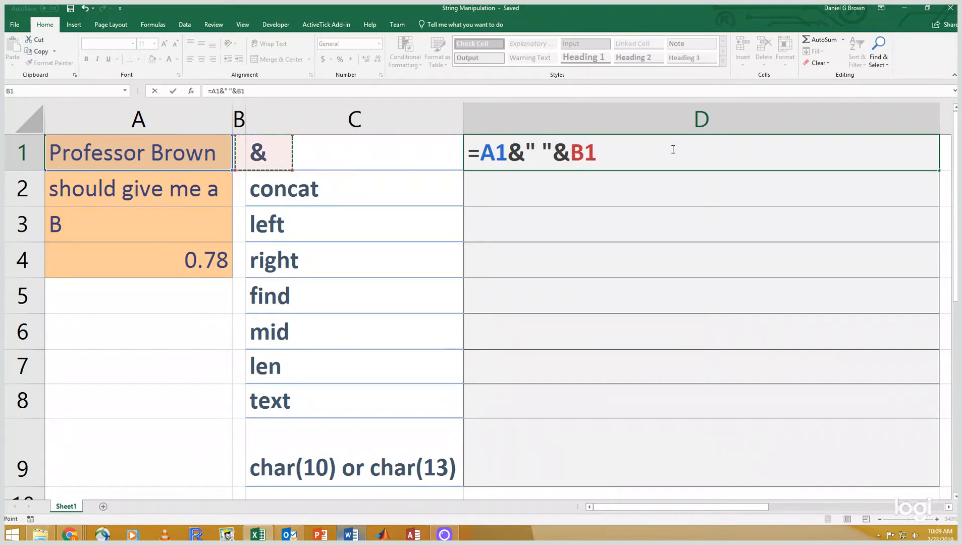
key("Left")
key("Down")
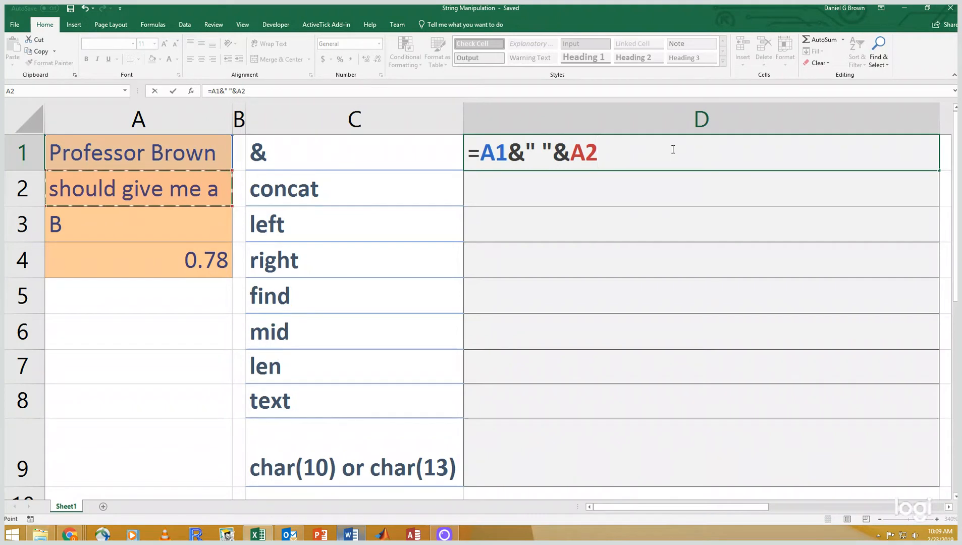
- Complete the D1 formula by joining another quoted space, A3 and the text "!!!" with the & operator
type("&\" \"")
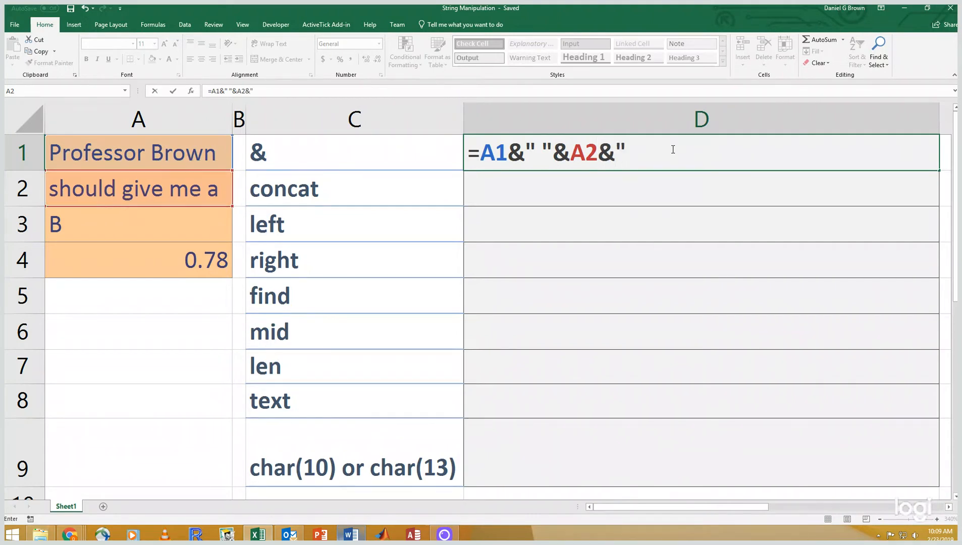
type("&")
key("Left")
key("Left")
key("Left")
key("Down")
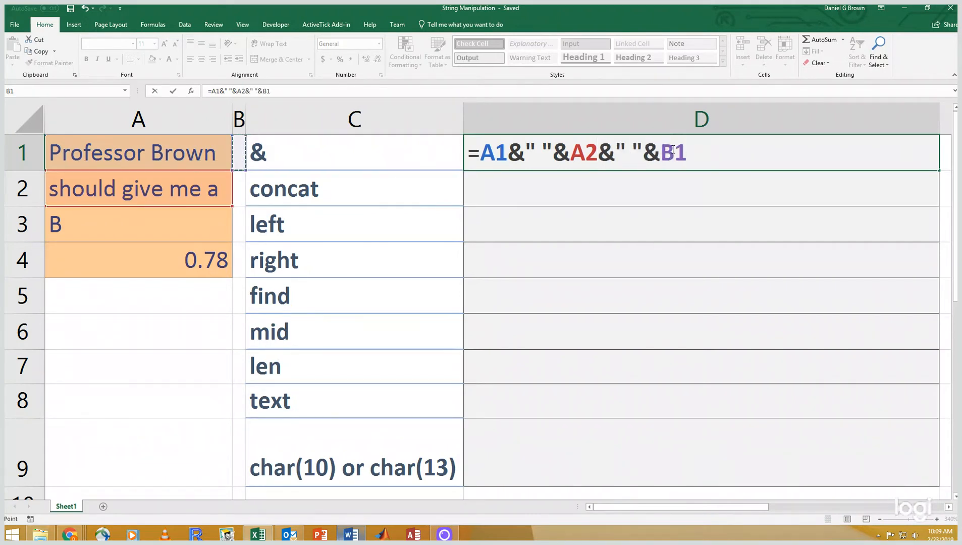
key("Down")
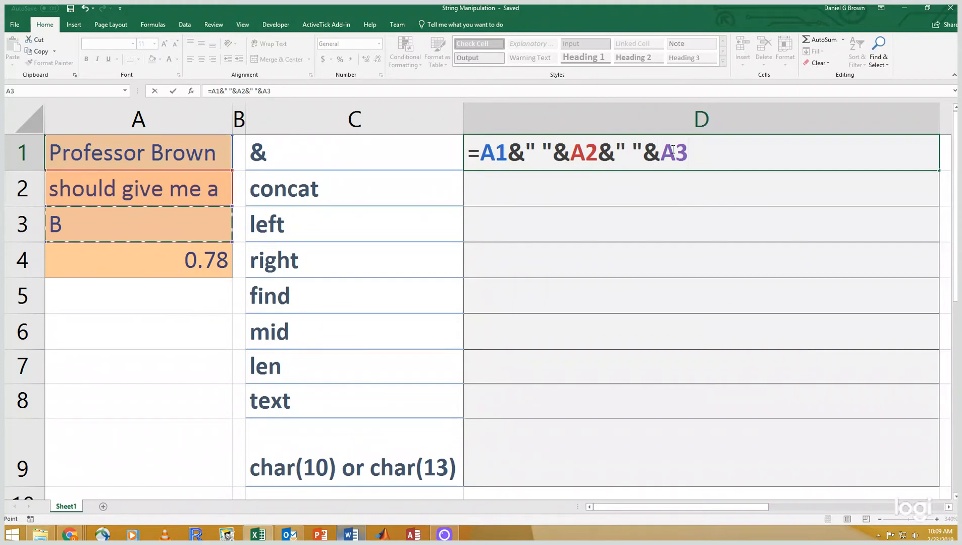
type("&\"!!")
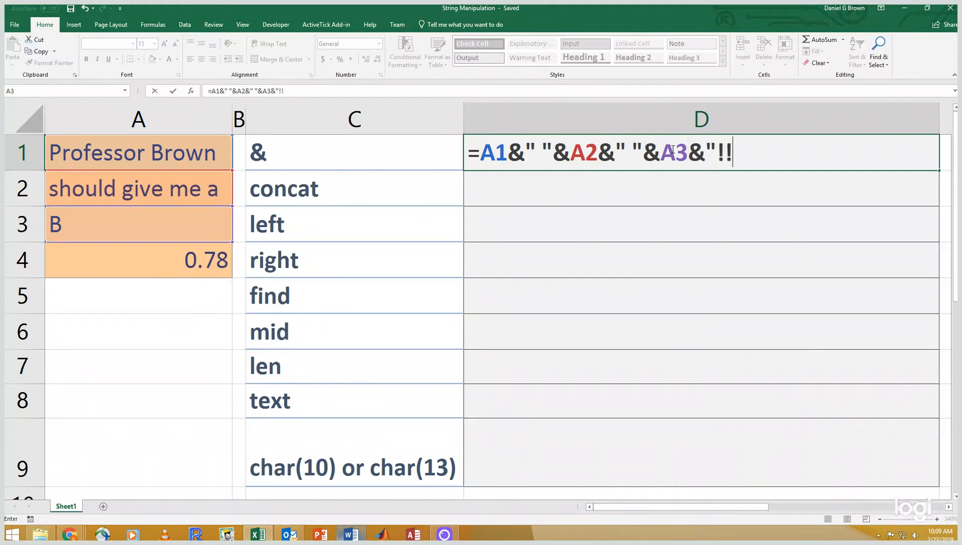
type("!\"")
key("Return")
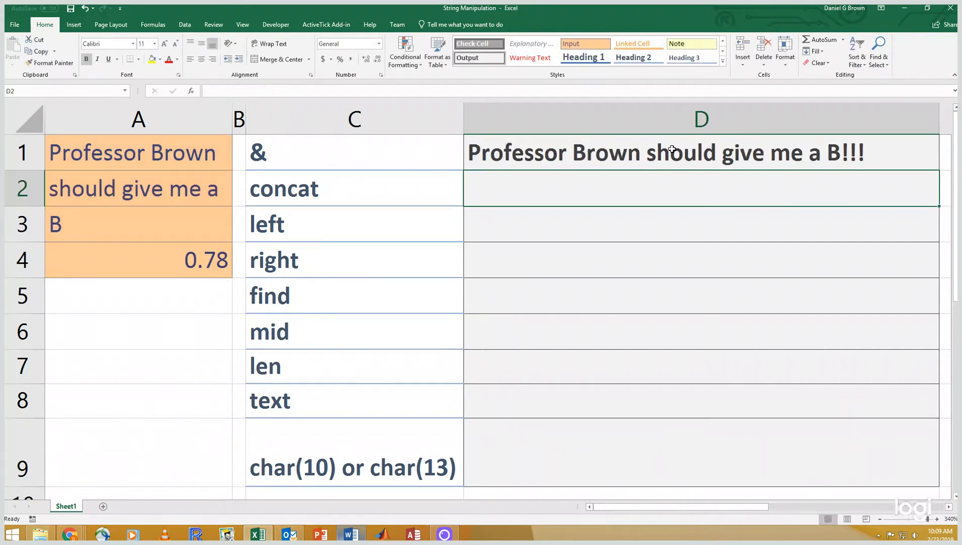
- Change the letter grade in A3 to D
left_click(209, 219)
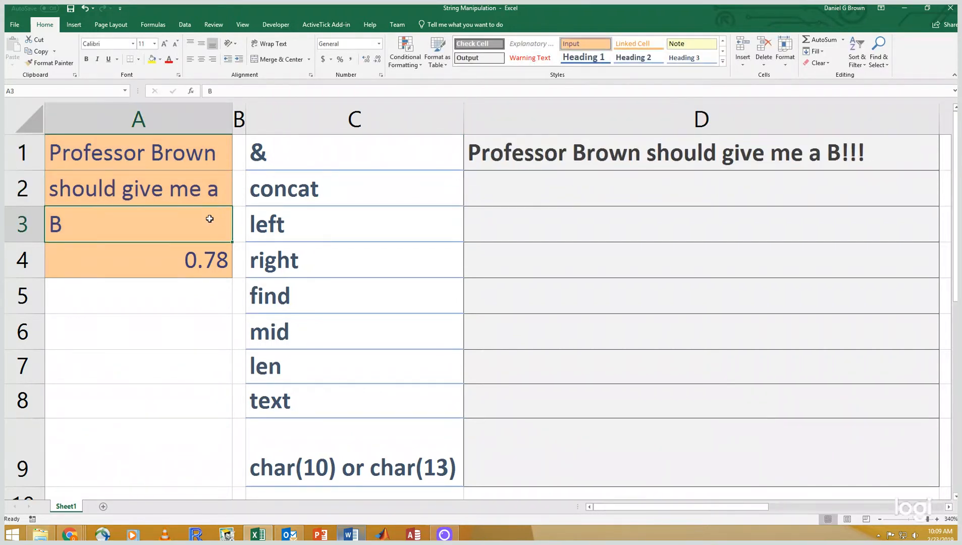
type("F")
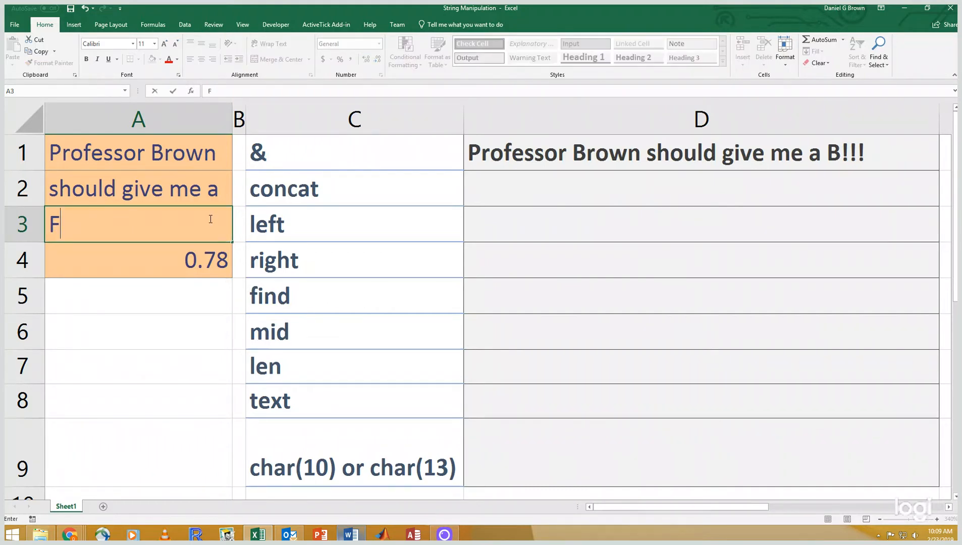
type("D")
key("BackSpace")
key("BackSpace")
type("D")
key("Return")
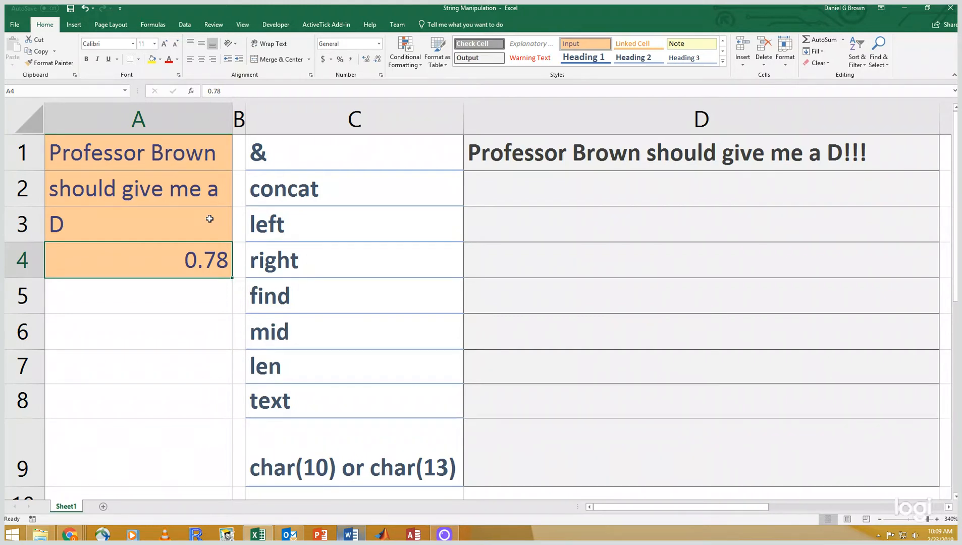
- Begin a CONCAT formula in D2 with A1, a quoted space and A2 as its first arguments
left_click(536, 186)
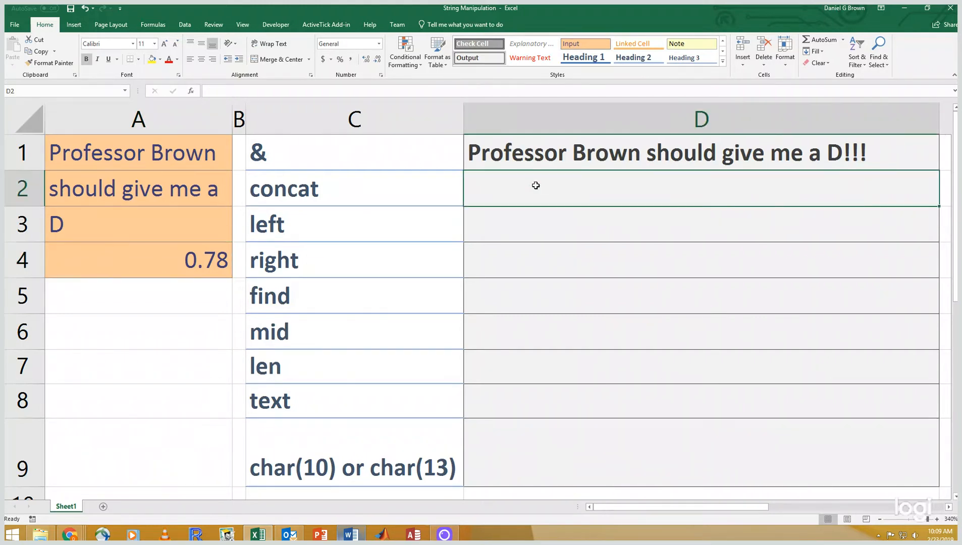
type("=concat(")
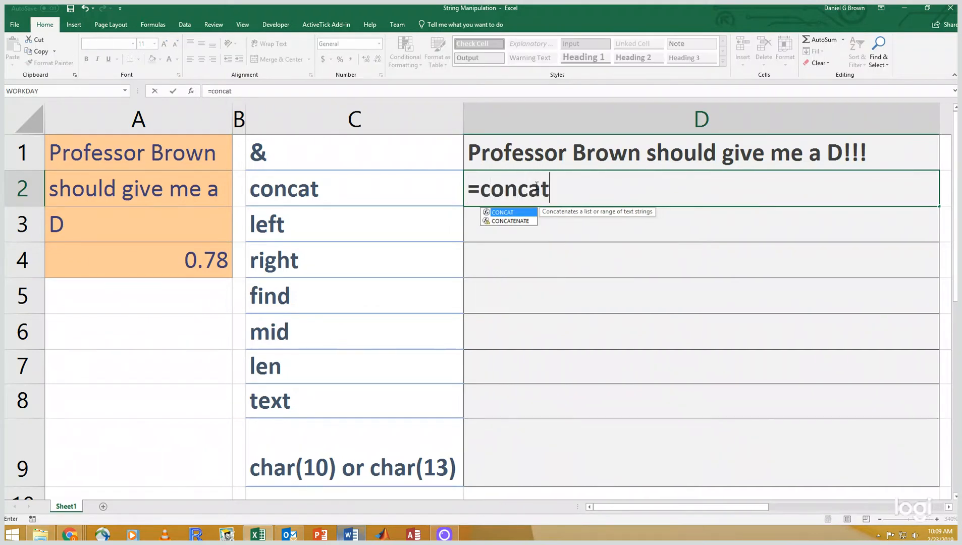
key("Left")
key("Left")
key("Left")
key("Up")
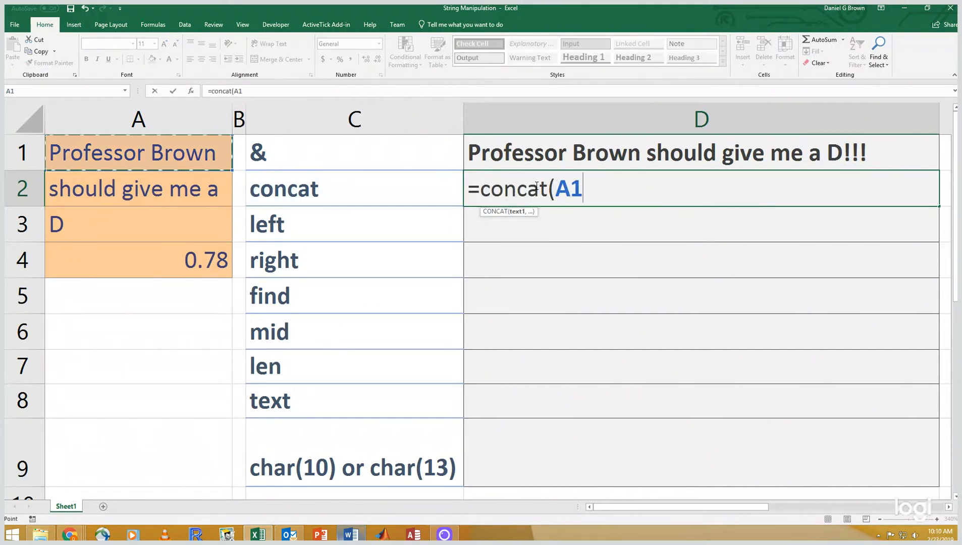
type(", \" \",")
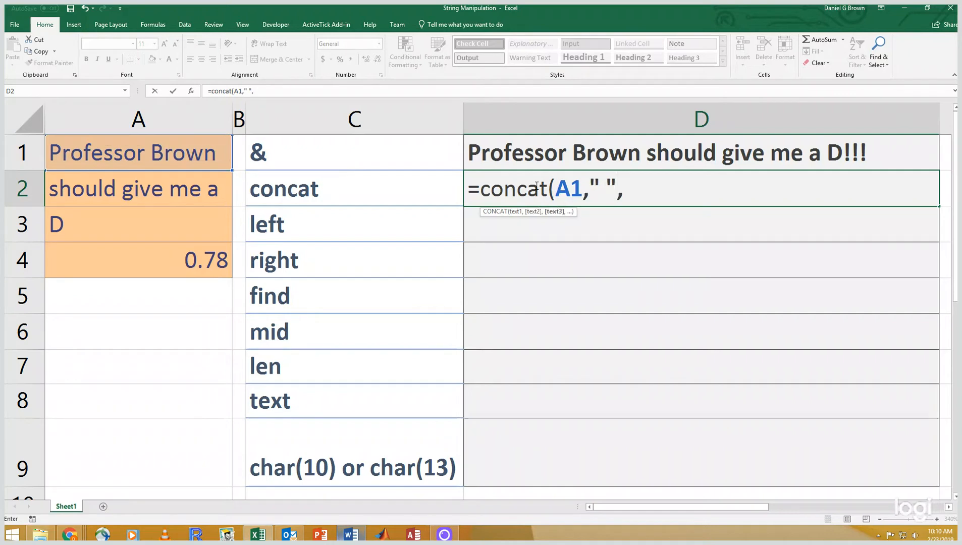
key("Left")
key("Left")
key("Left")
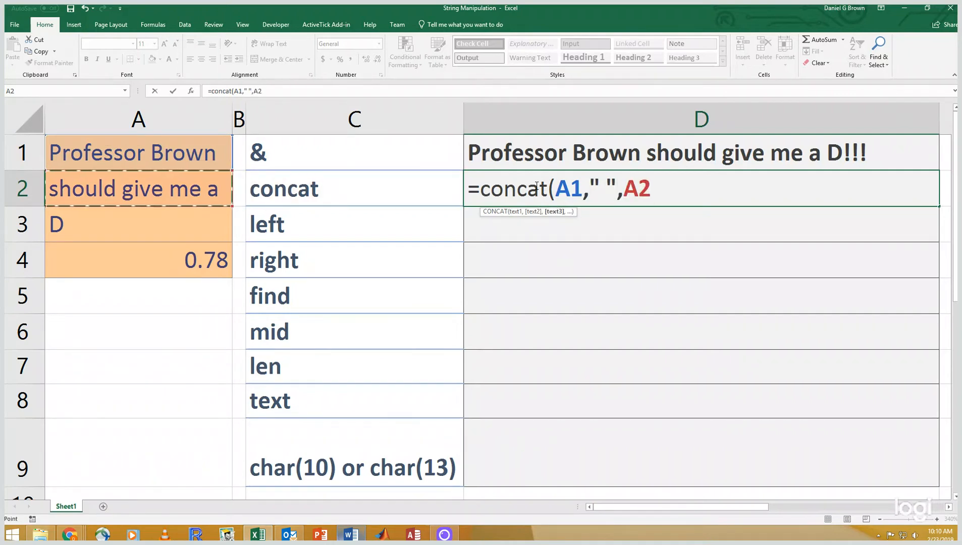
- Complete the D2 CONCAT formula with another quoted space, A3 and the text "!!!" as arguments
type(",\" \",")
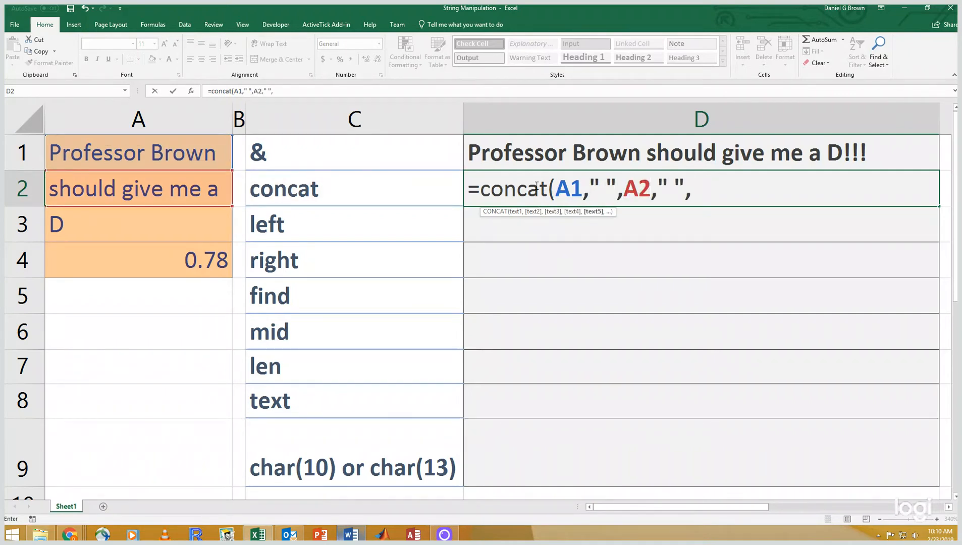
key("Left")
key("Left")
key("Left")
key("Down")
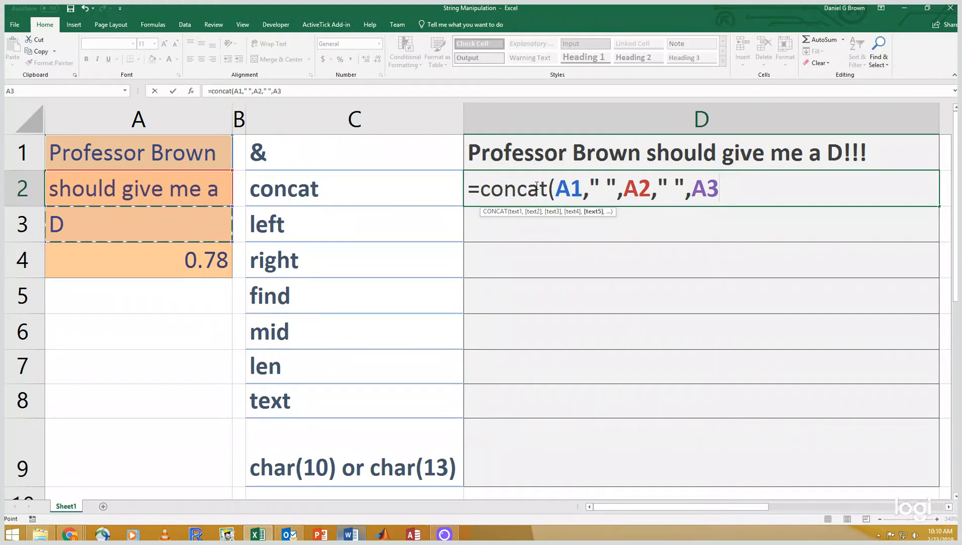
type(",\"")
type("!!")
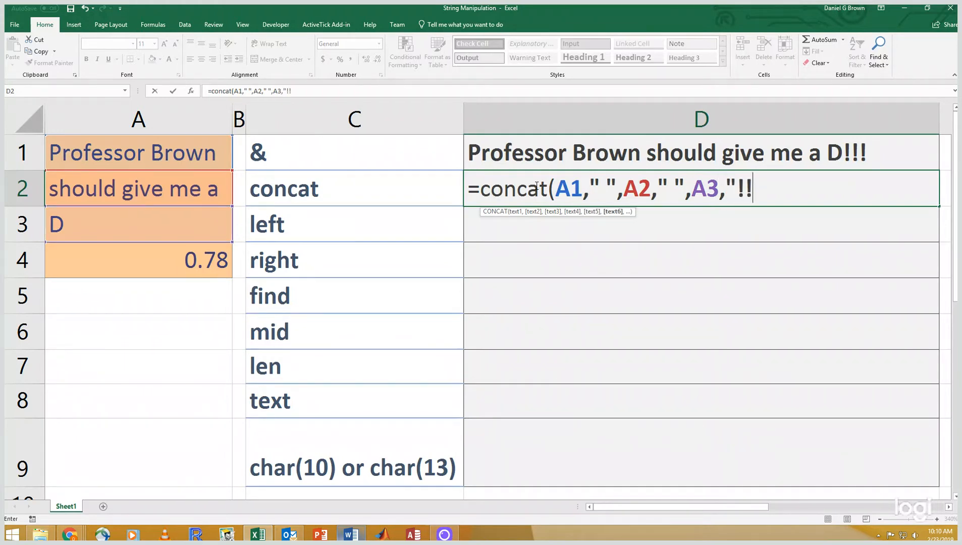
type("!\")")
key("Return")
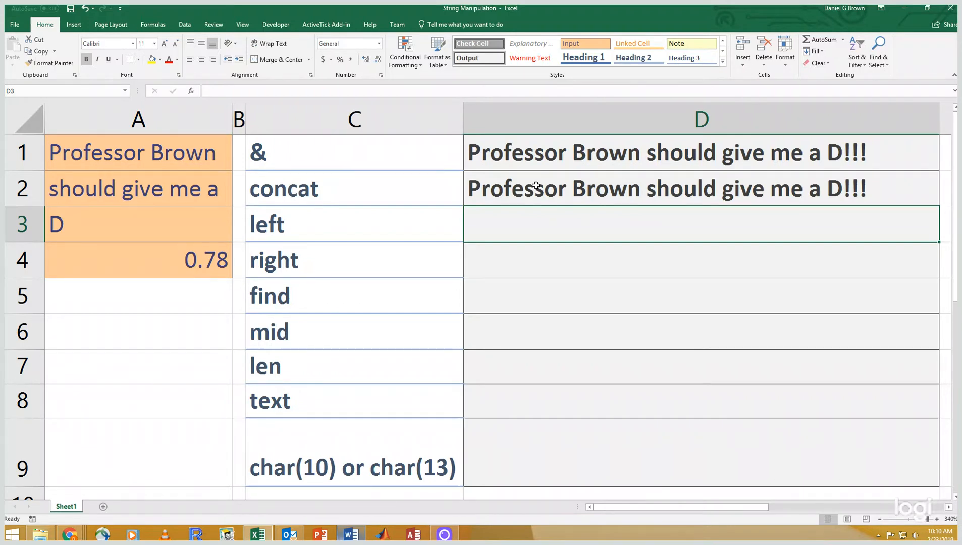
- Extract the first 9 characters of D1 in cell D3 with the formula =left(D1,9)
type("=")
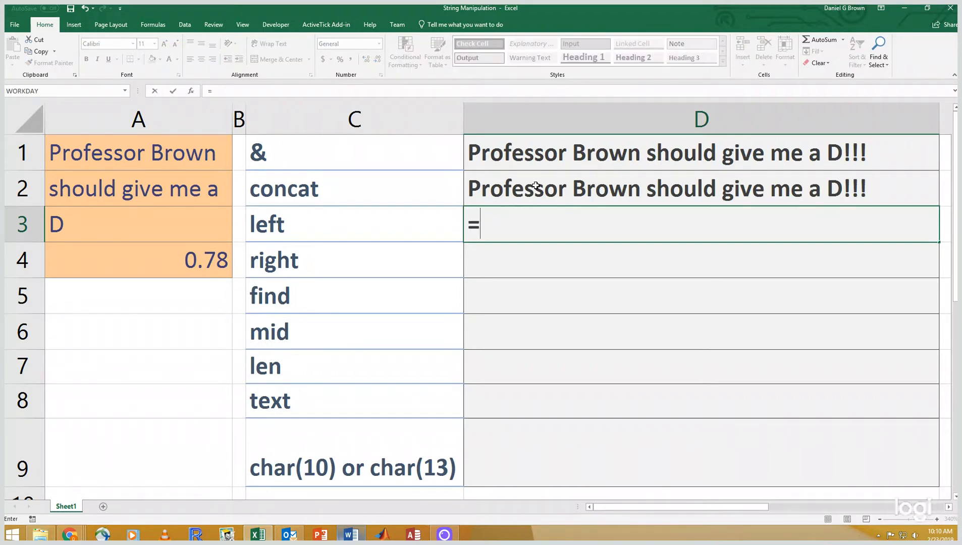
type("left(")
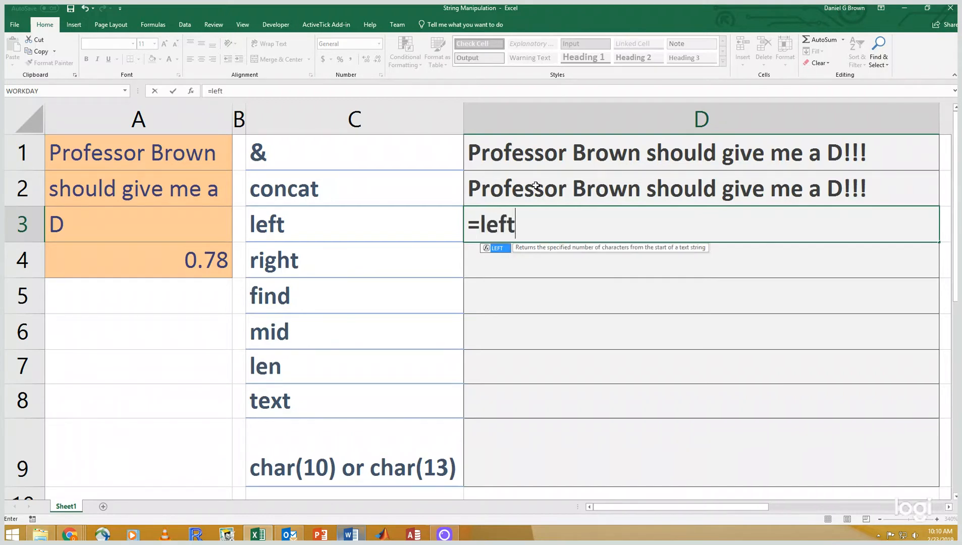
key("Up")
key("Up")
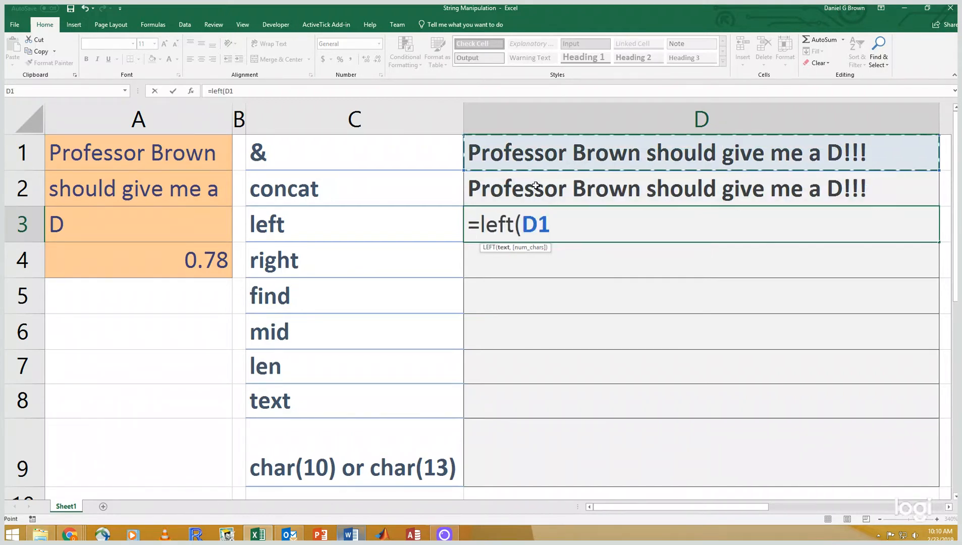
type(",9)")
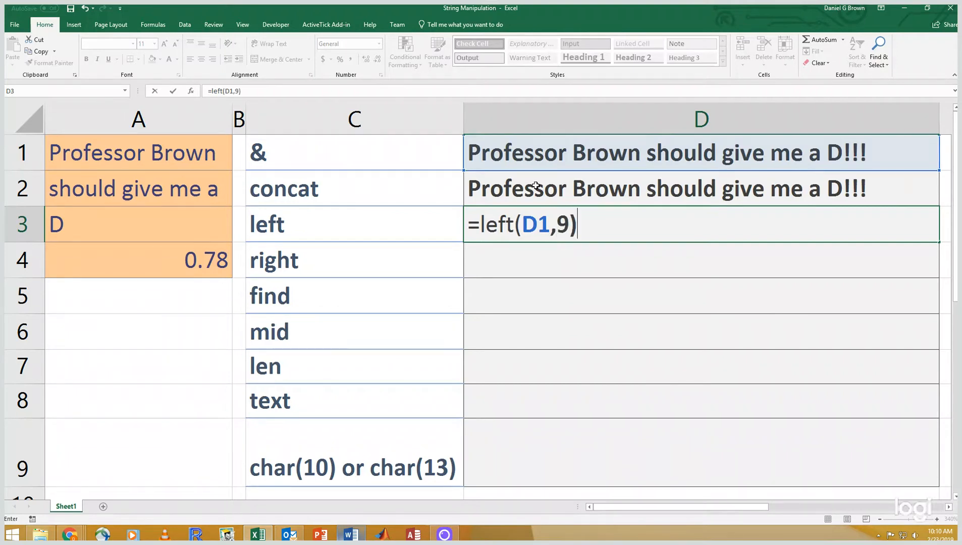
key("Return")
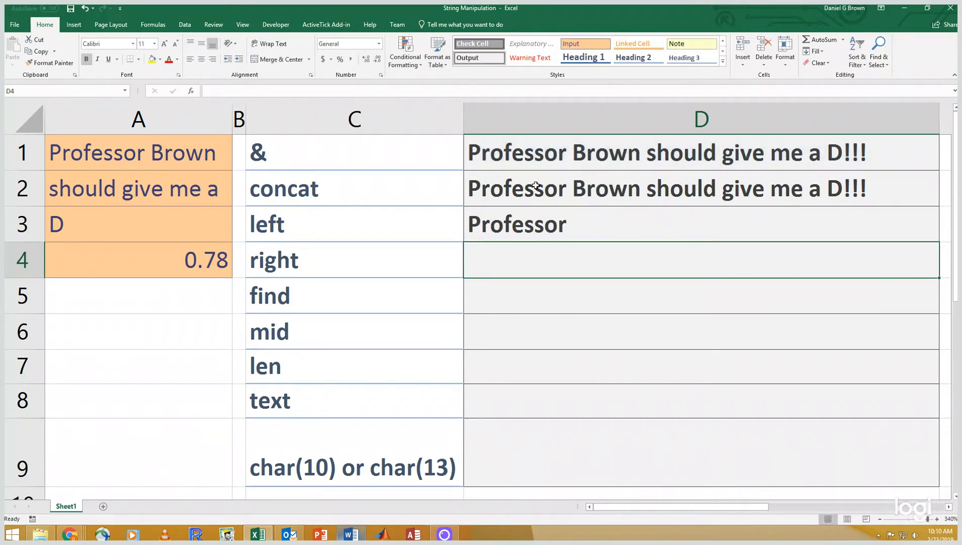
- Extract the last 4 characters of D1 in cell D4 with the formula =right(D1,4)
type("=right(")
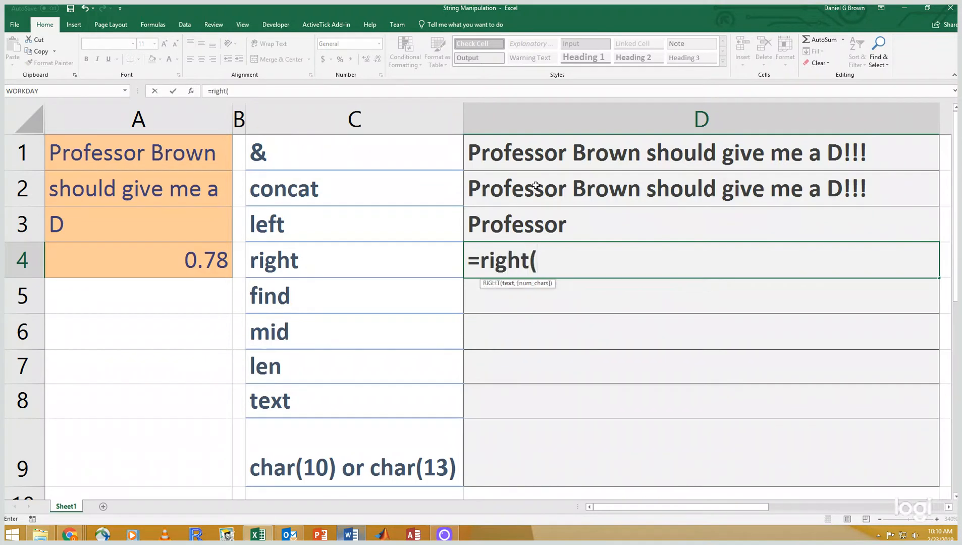
key("Up")
key("Up")
key("Up")
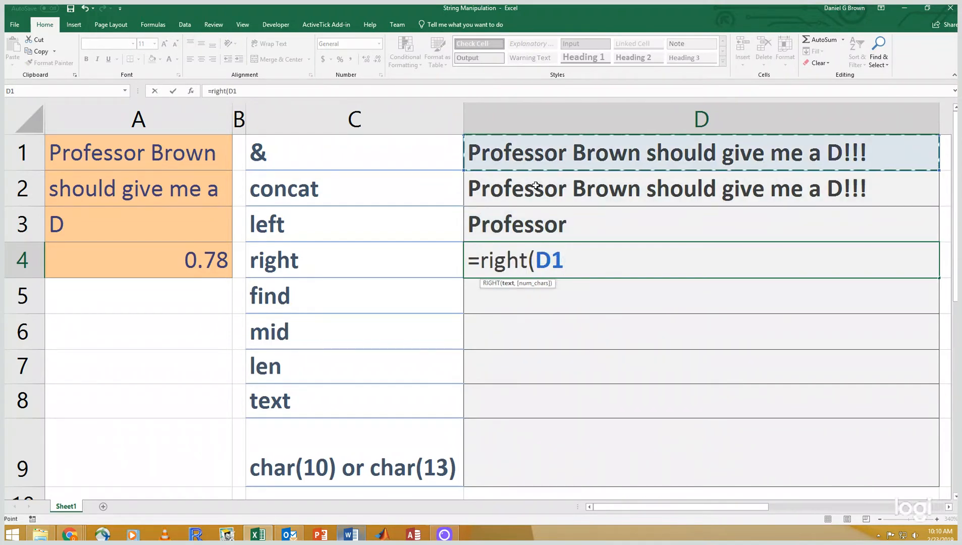
type(",4)")
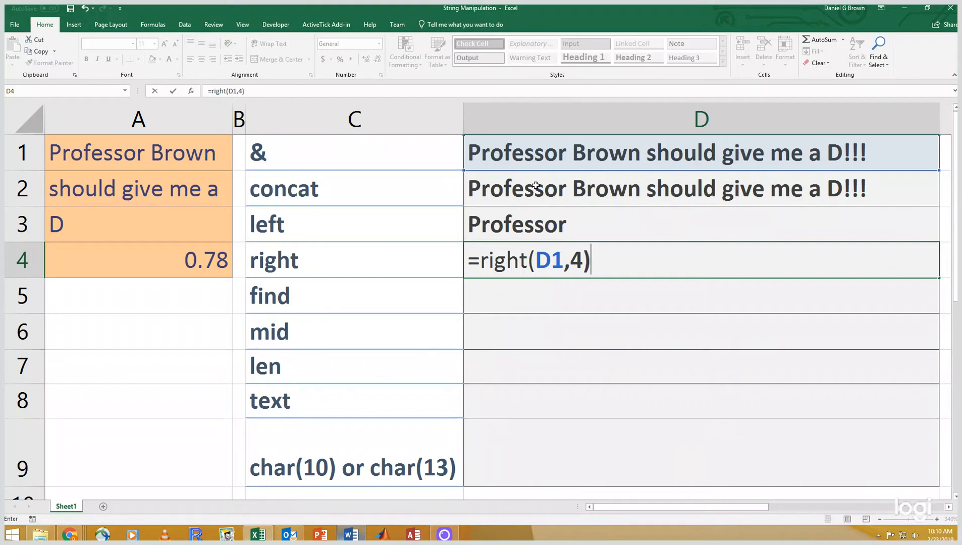
key("Return")
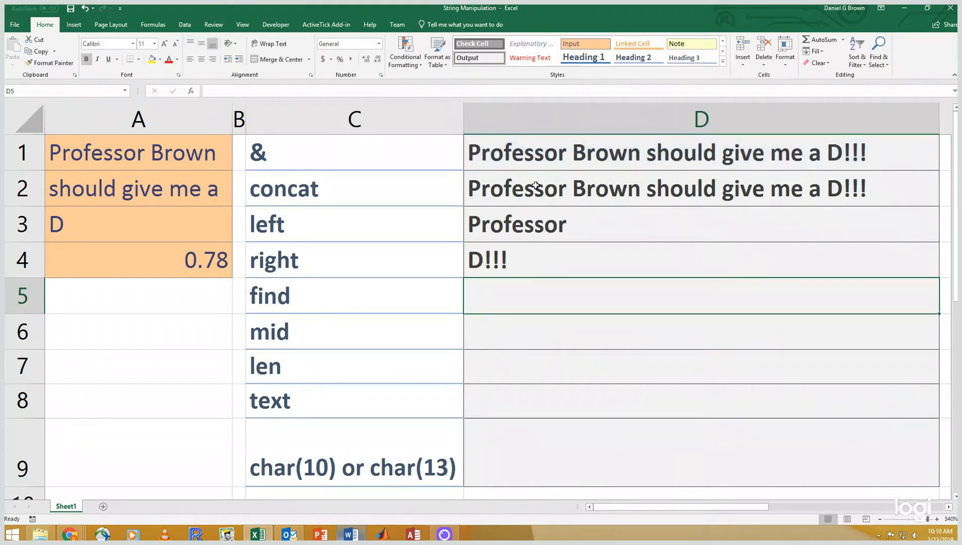
- Enter a FIND formula in D5 that locates the professor's surname, as quoted text, within D1
type("=find(")
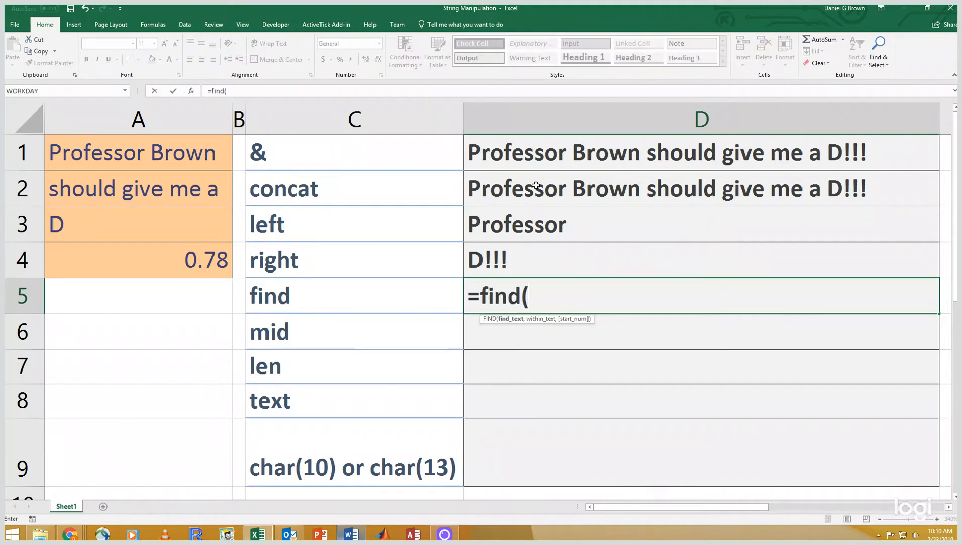
type("\"Brown")
key("BackSpace")
type("\",")
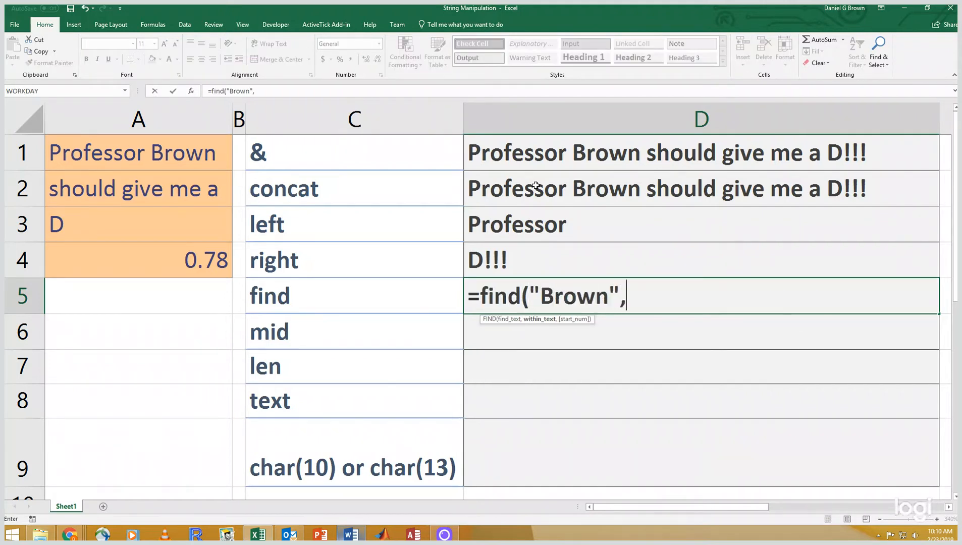
key("Up")
key("Up")
key("Up")
key("Up")
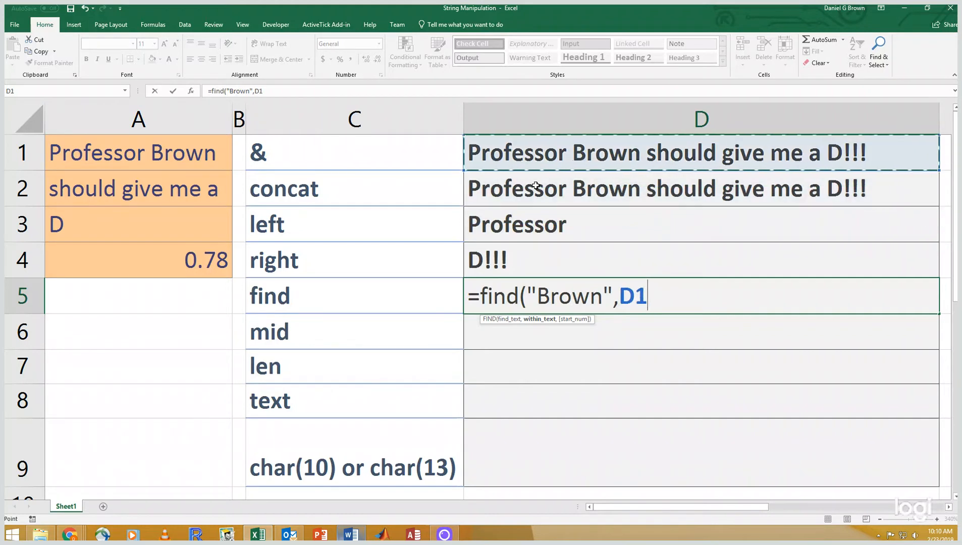
type(")")
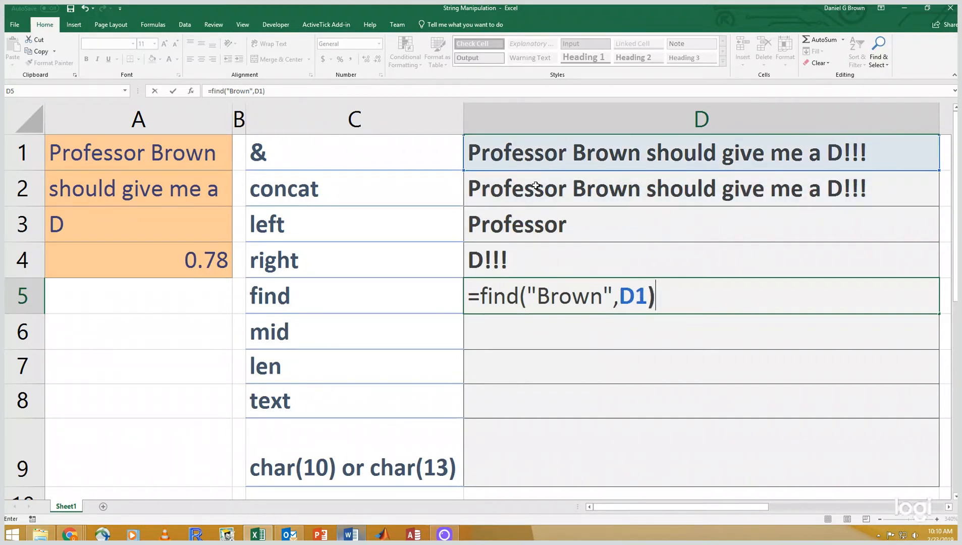
key("Return")
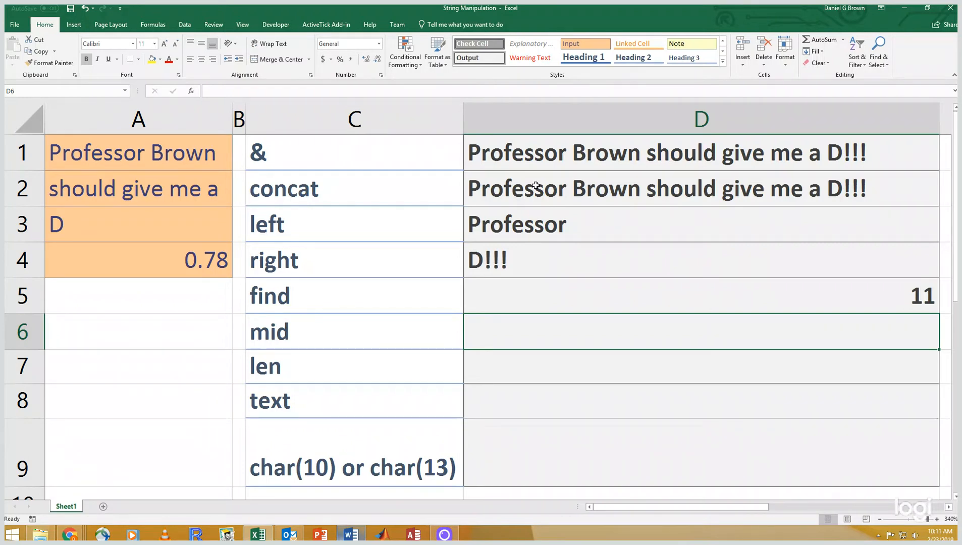
- Extract 5 characters of D1, starting at the position in D5, in cell D6 with the formula =mid(D1,D5,5)
type("=")
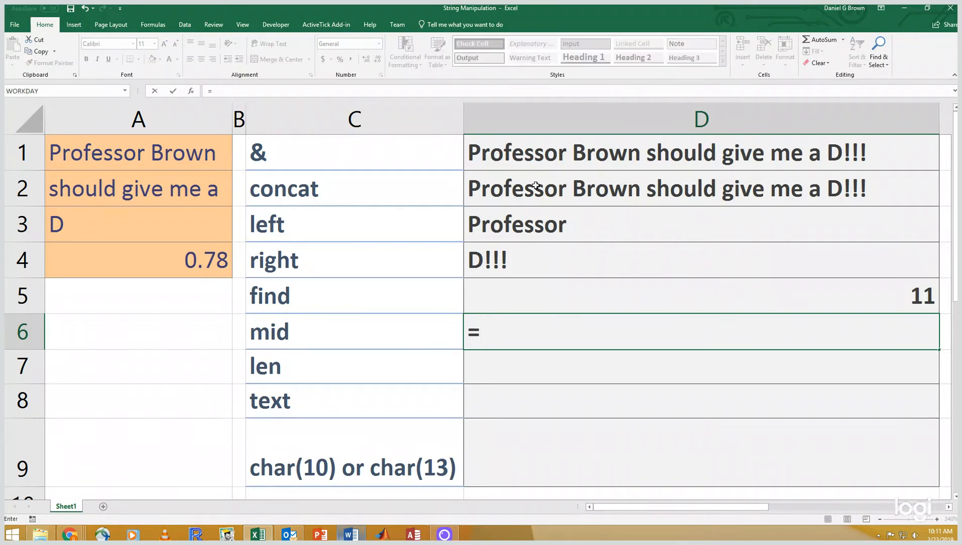
type("mid(")
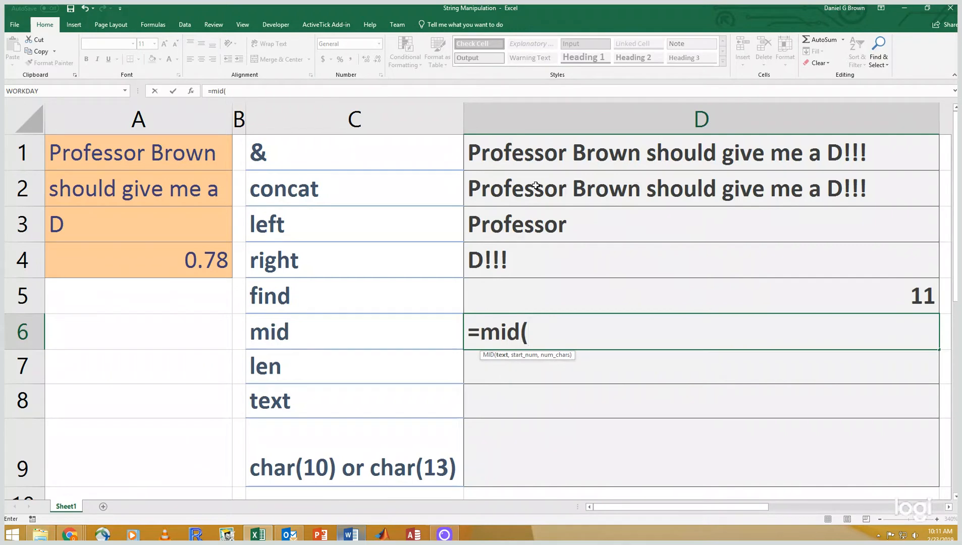
key("Up")
key("Up")
key("Up")
key("Up")
key("Up")
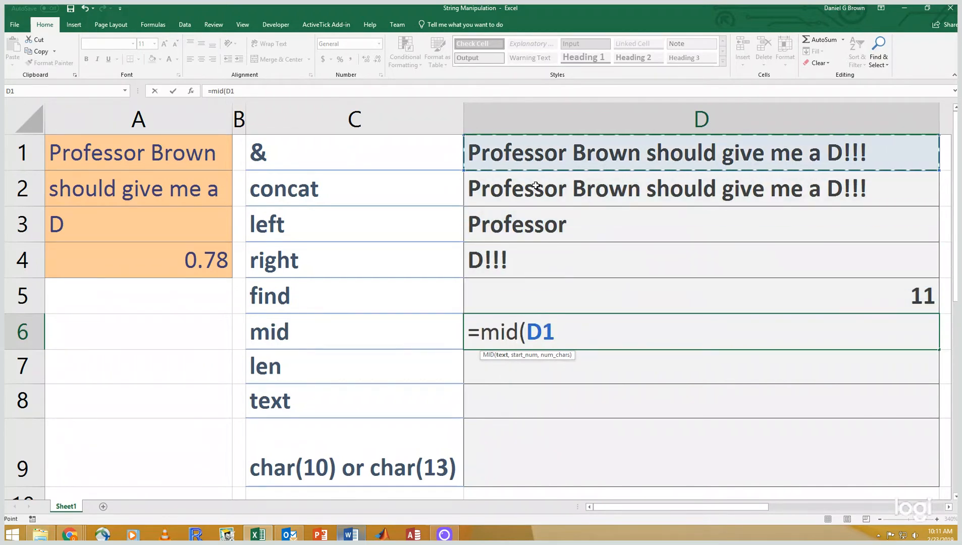
type(",")
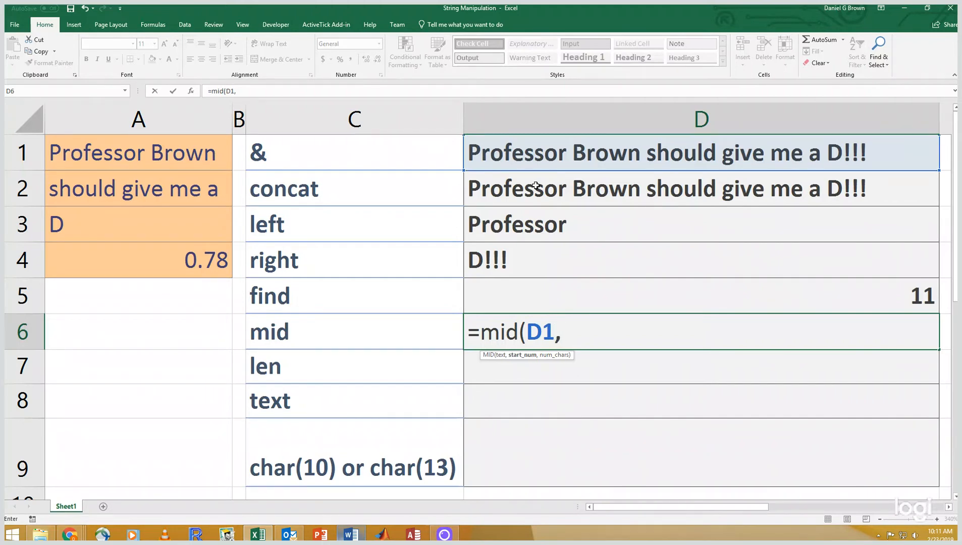
key("Up")
type(",")
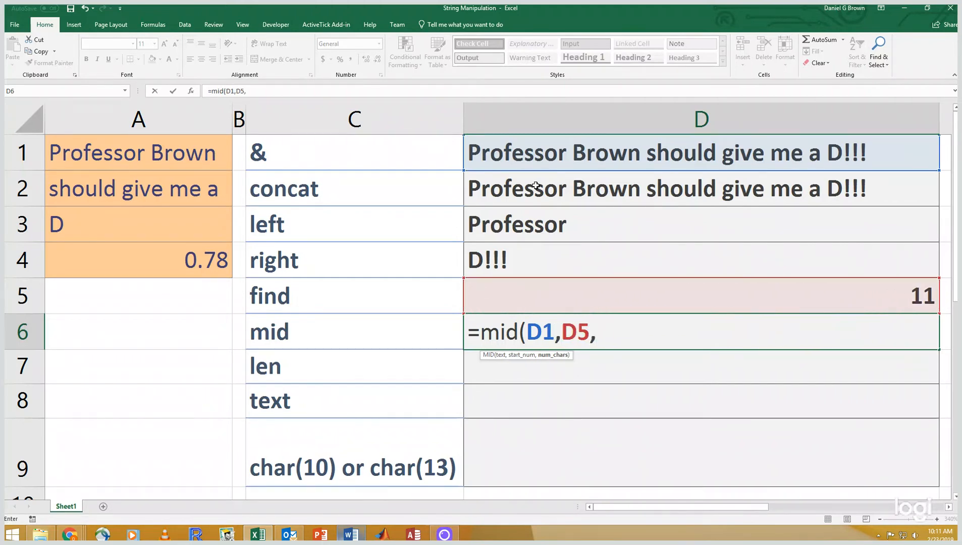
type("5)")
key("Return")
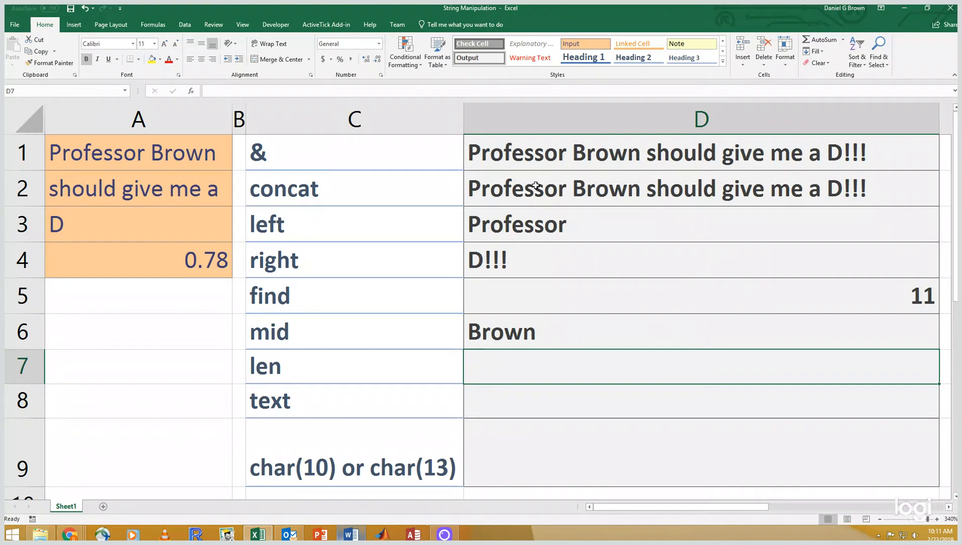
- Count the characters of D1 in cell D7 with the formula =len(D1)
type("=len(")
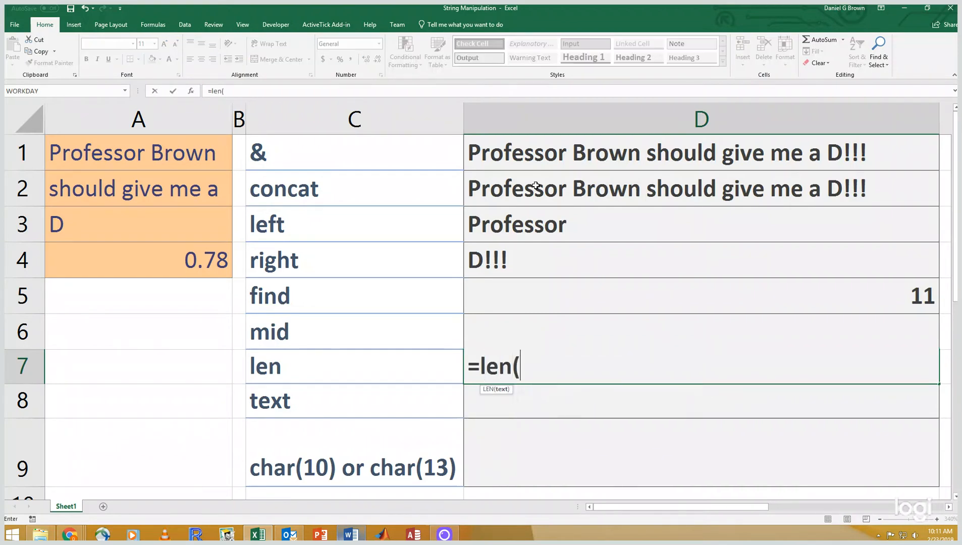
key("Up")
key("Up")
key("Up")
key("Up")
key("Up")
key("Up")
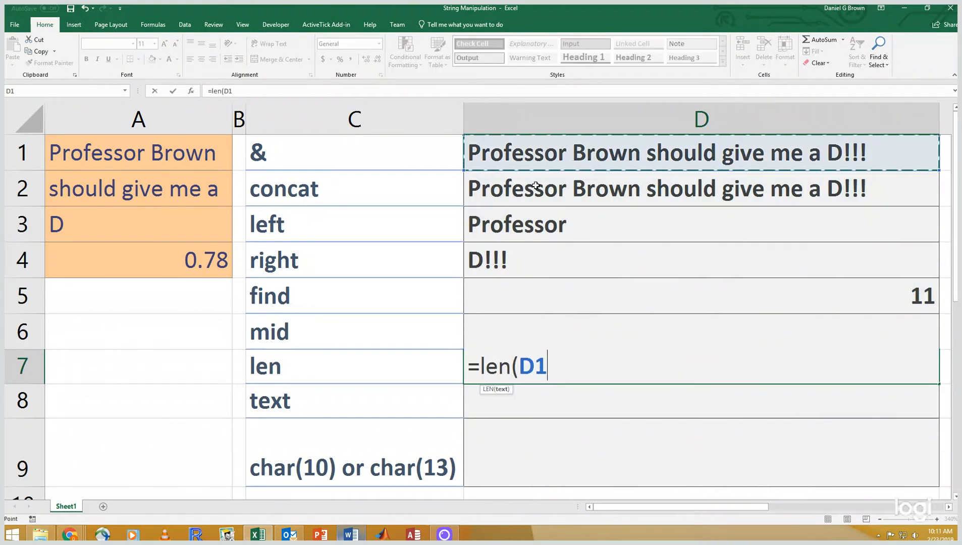
type(")")
key("Return")
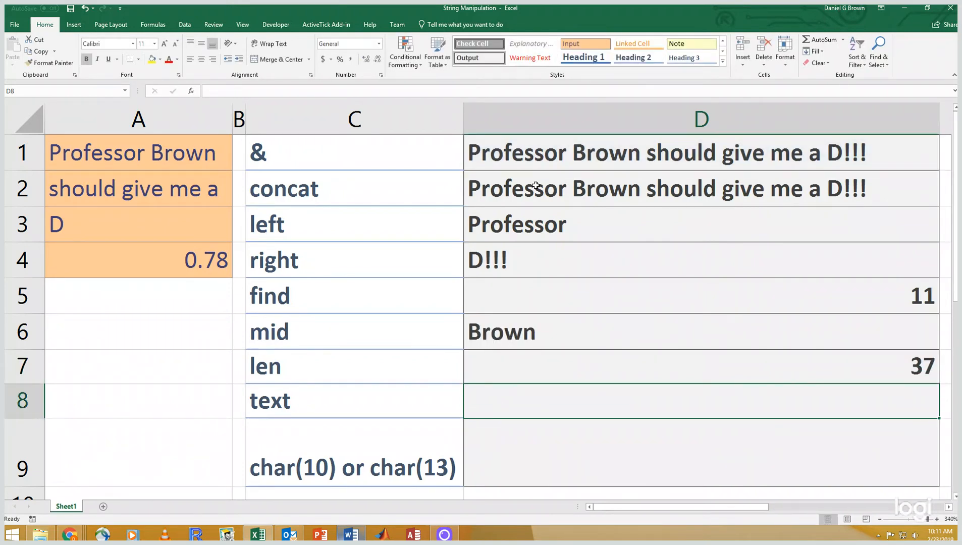
- Convert the number in A4 to percentage text in cell D8 with the formula =text(A4,"0.00%")
type("=")
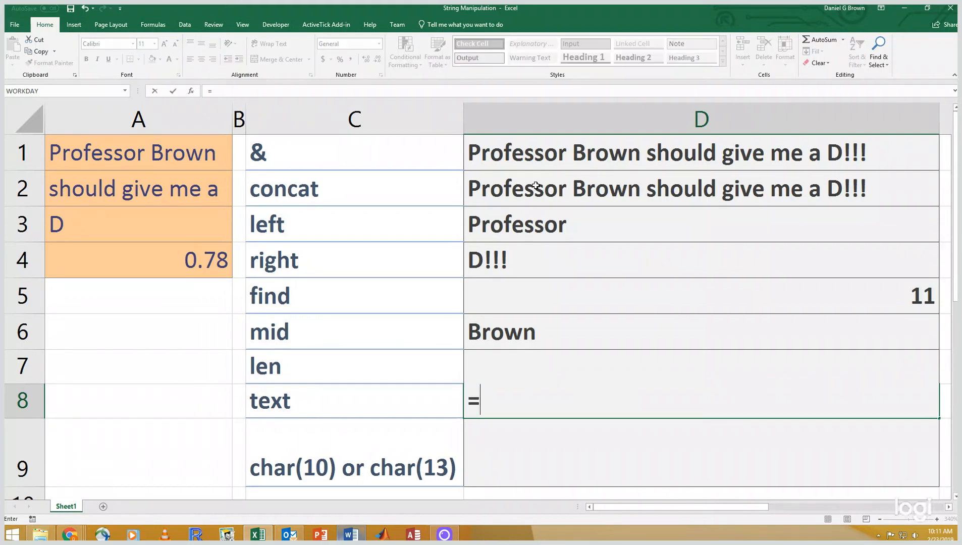
type("text(")
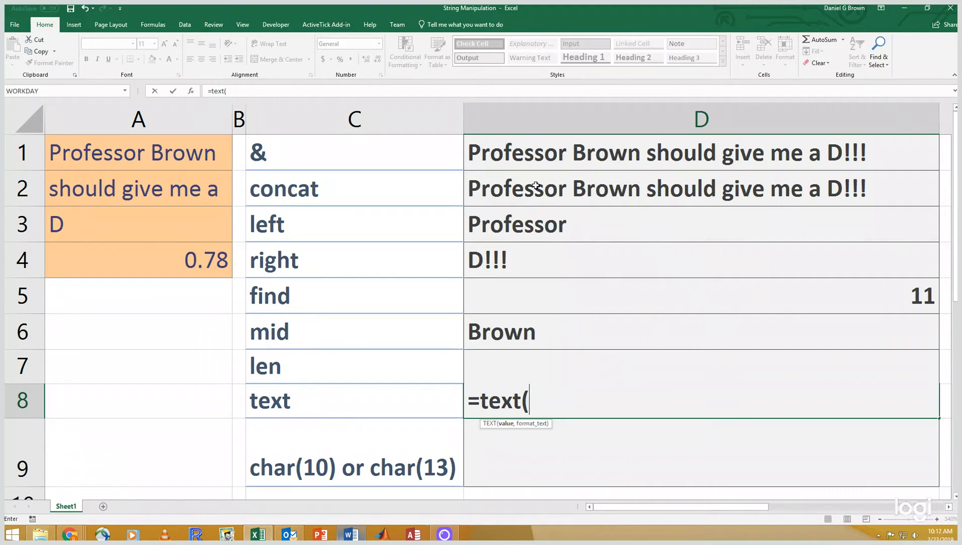
key("Up")
key("Up")
key("Up")
key("Up")
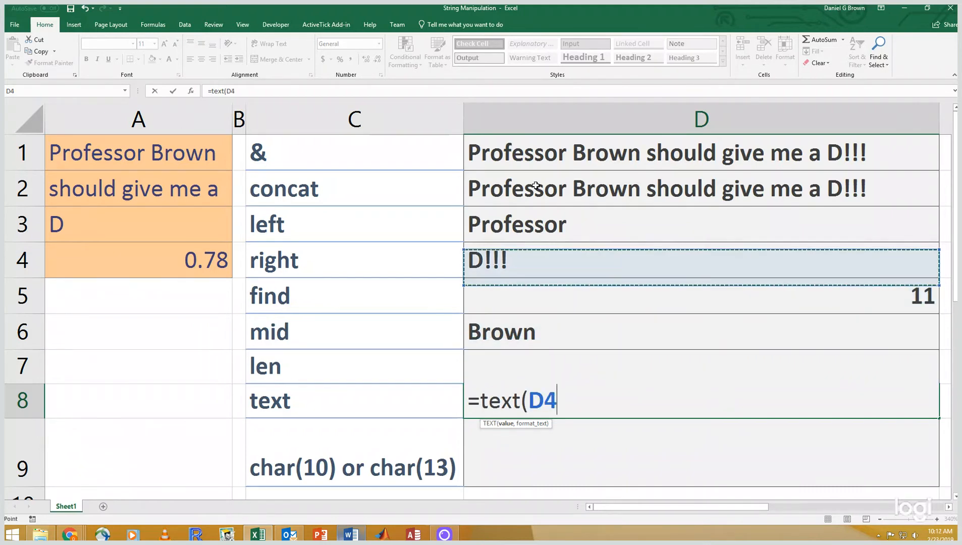
key("Left")
key("Left")
key("Left")
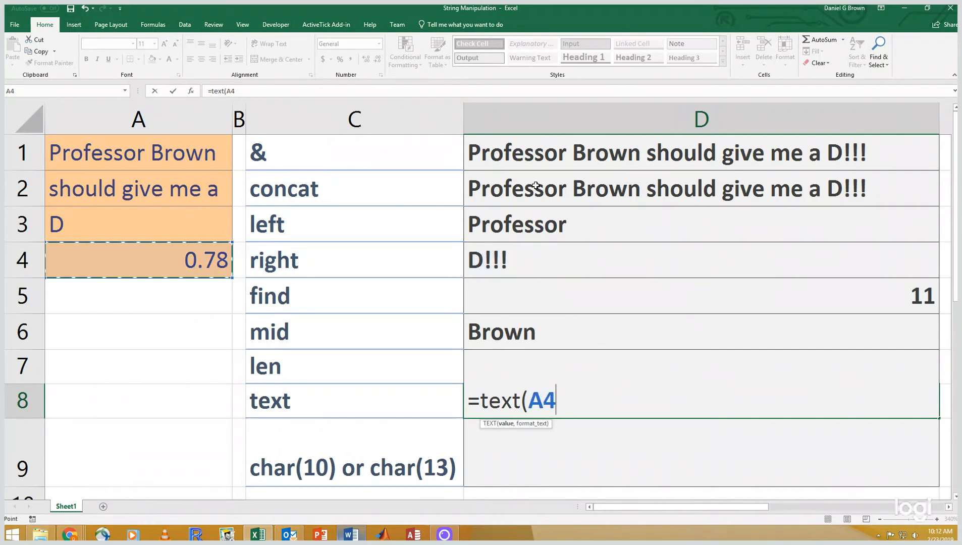
type(",\"")
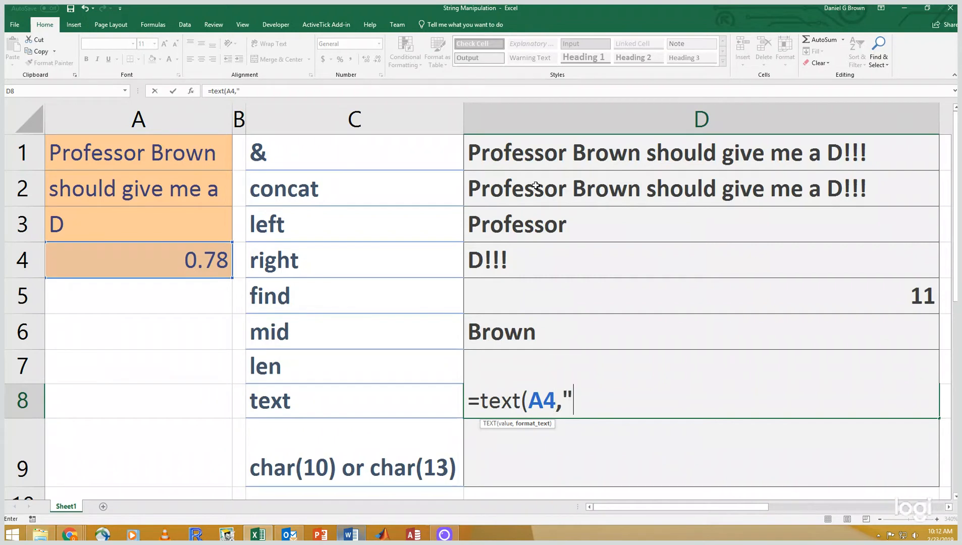
type("0.00")
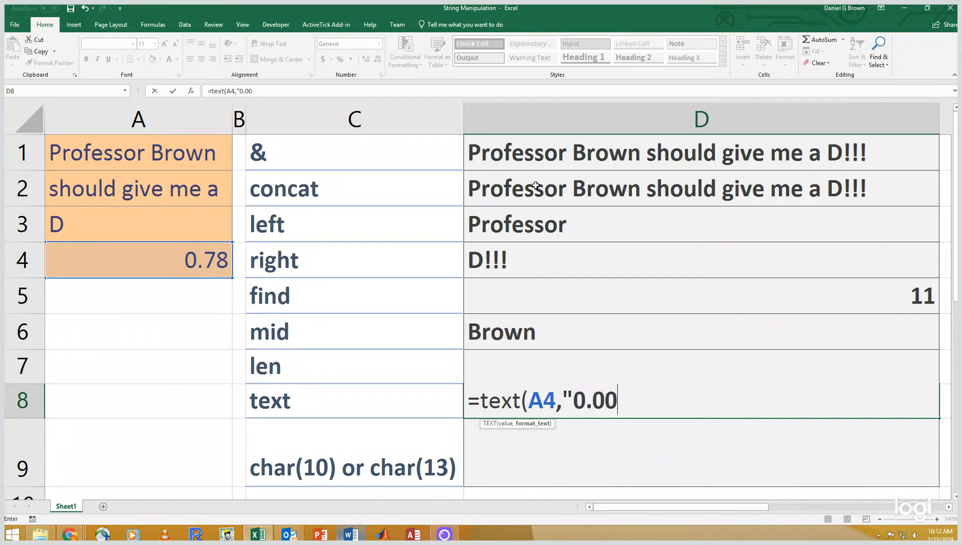
type("%\")")
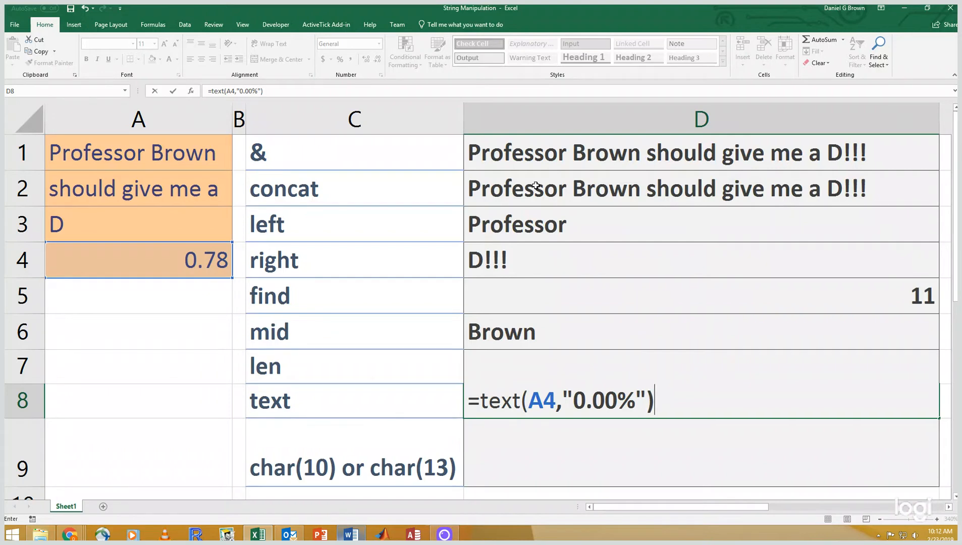
key("Return")
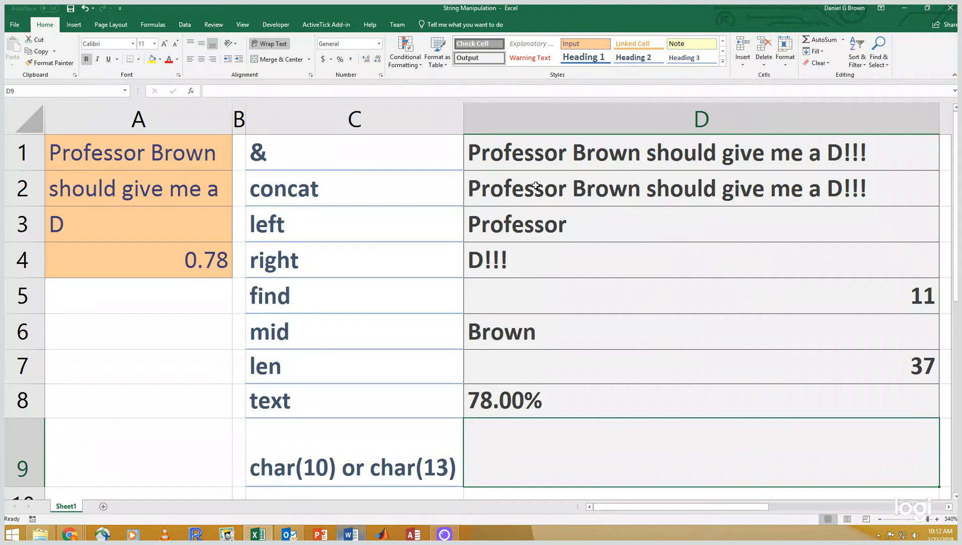
type("=")
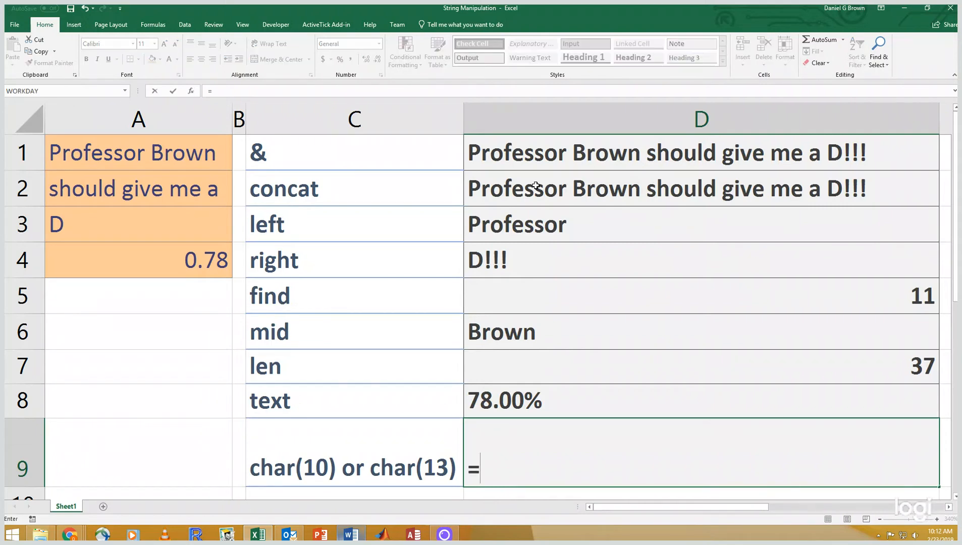
key("Up")
key("Up")
key("Up")
key("Up")
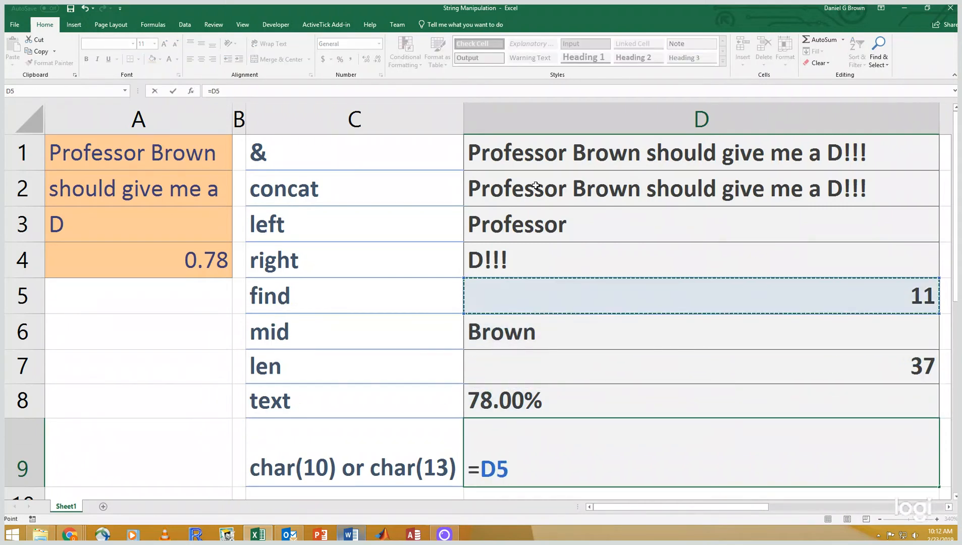
key("Up")
key("Left")
key("Left")
key("Left")
key("Up")
key("Up")
key("Up")
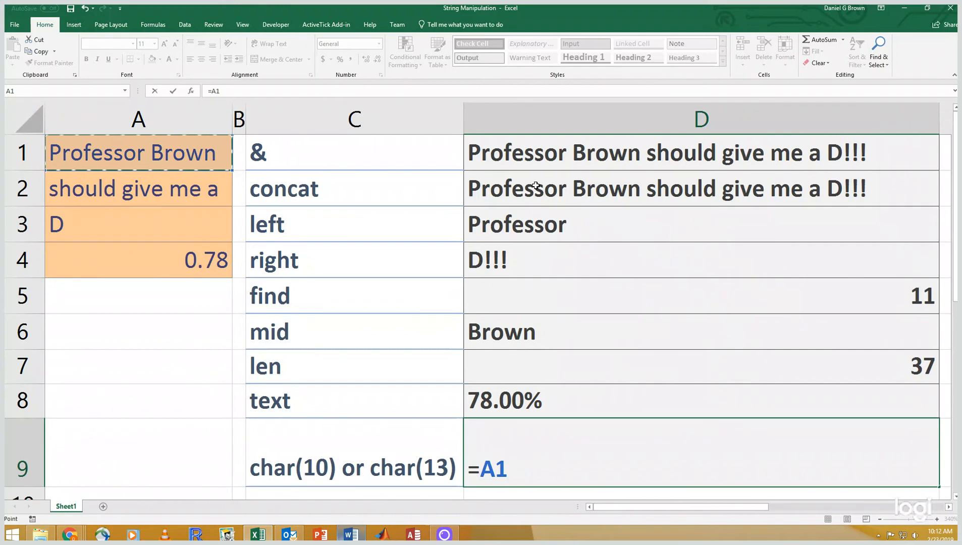
key("BackSpace")
key("BackSpace")
- Begin a CONCAT formula in D9 with A1 as its first argument
type("concat(")
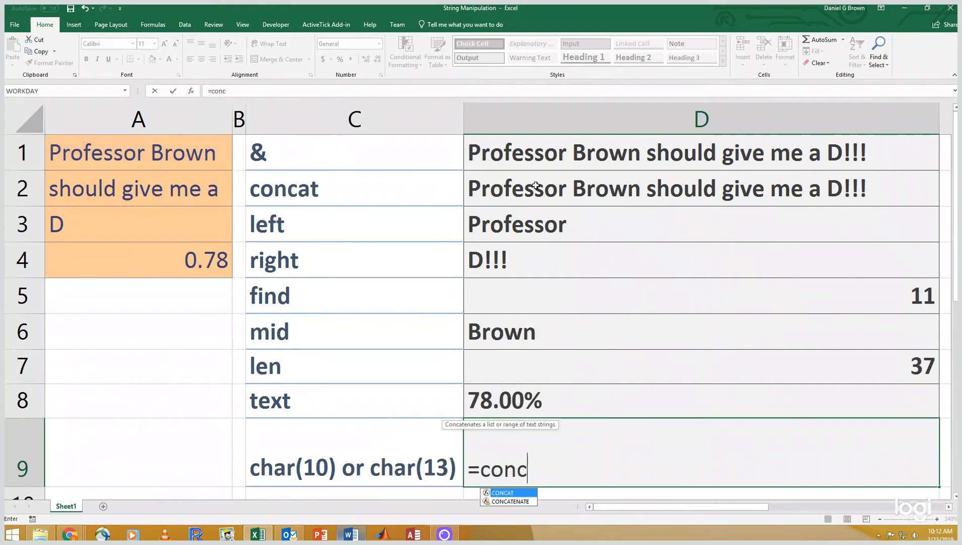
key("Up")
key("Up")
key("Up")
key("Up")
key("Up")
key("Up")
key("Up")
key("Up")
key("Left")
key("Left")
key("Left")
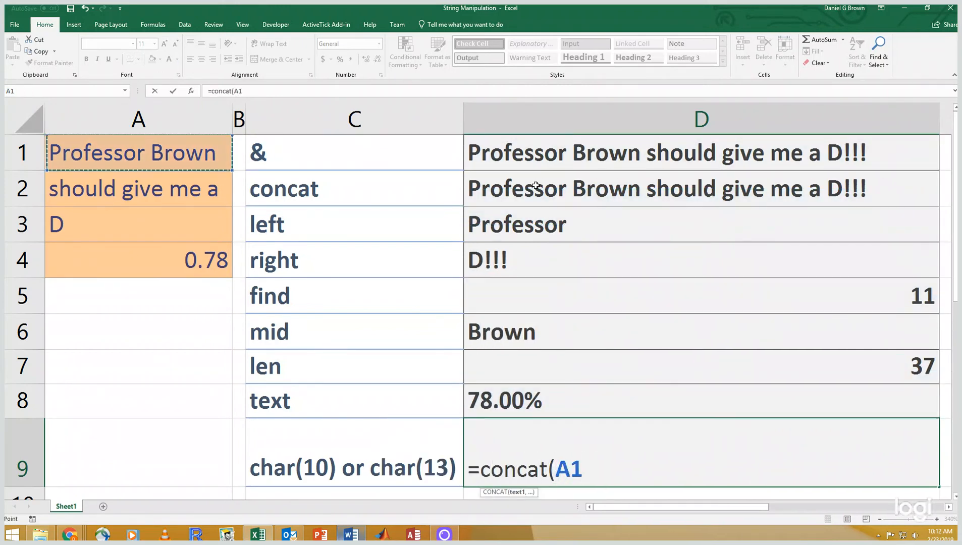
type(",")
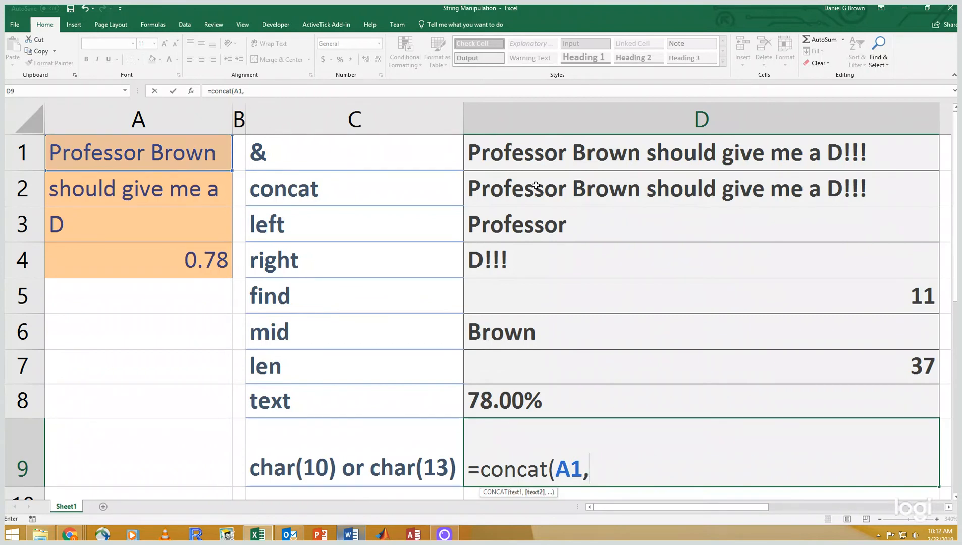
- Add a quoted space, A2 and another quoted space as the next arguments of the D9 CONCAT formula
type("\" \",")
key("Left")
key("Left")
key("Left")
key("Up")
key("Up")
key("Up")
key("Up")
key("Up")
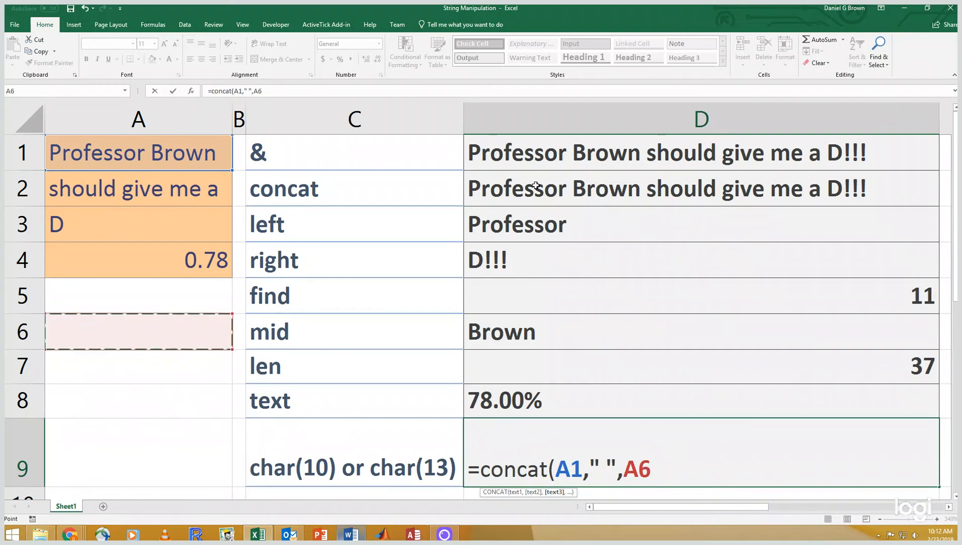
key("Up")
key("Up")
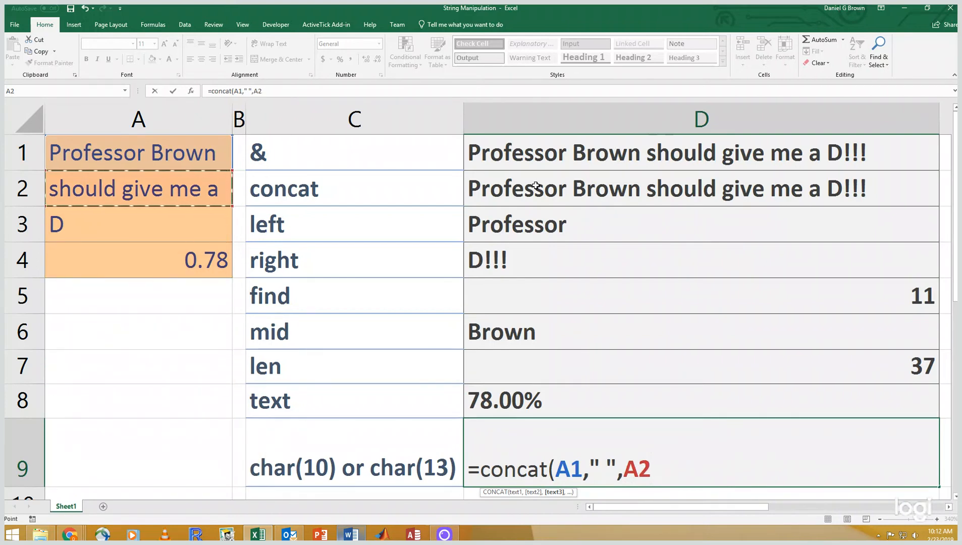
type(",\" \",")
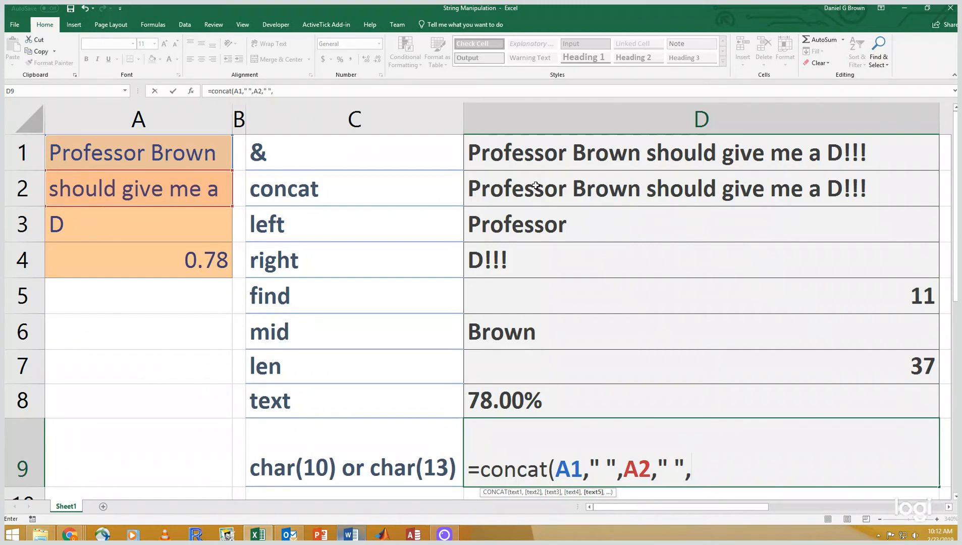
- Nest text(A4,"0.00%") as the next argument of the D9 CONCAT formula
type("text(")
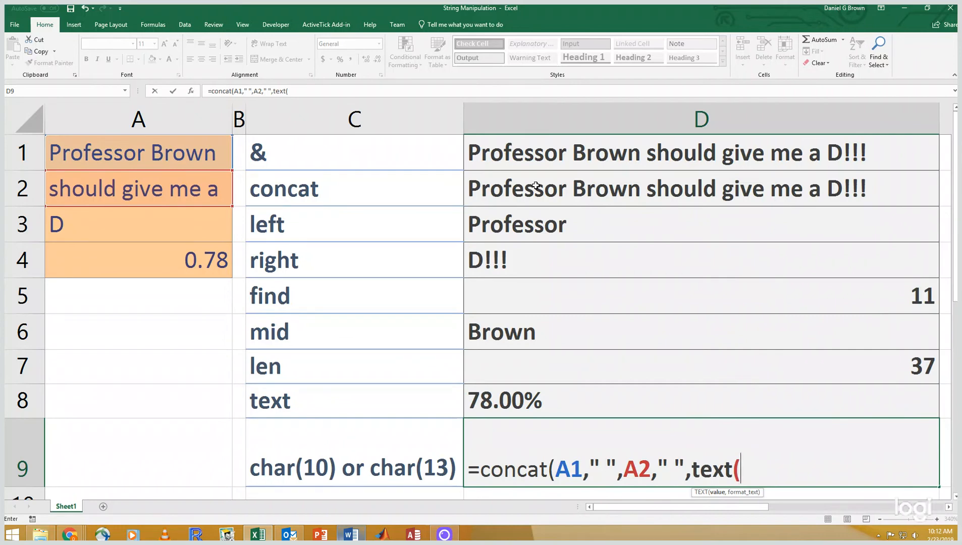
key("Up")
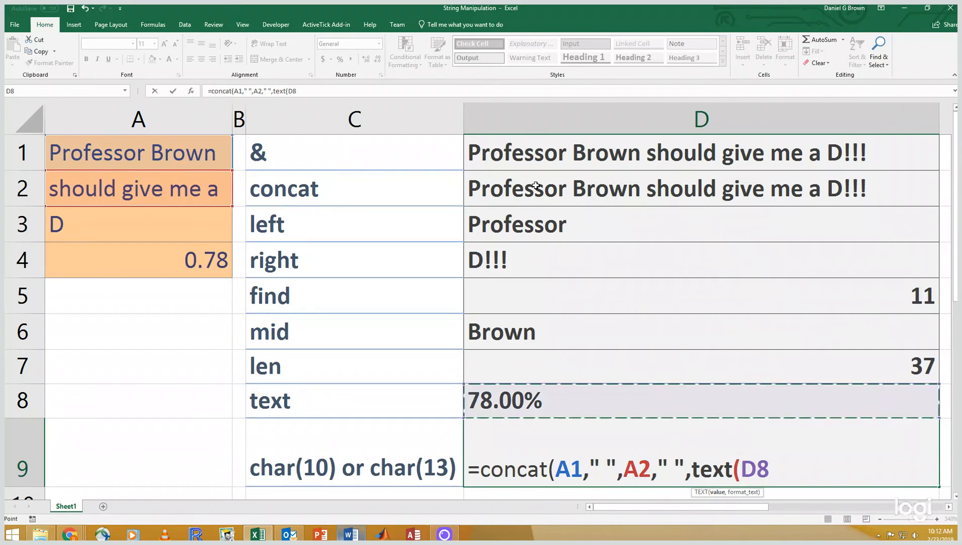
key("Left")
key("Left")
key("Left")
key("Up")
key("Up")
key("Up")
key("Up")
key("Up")
key("Down")
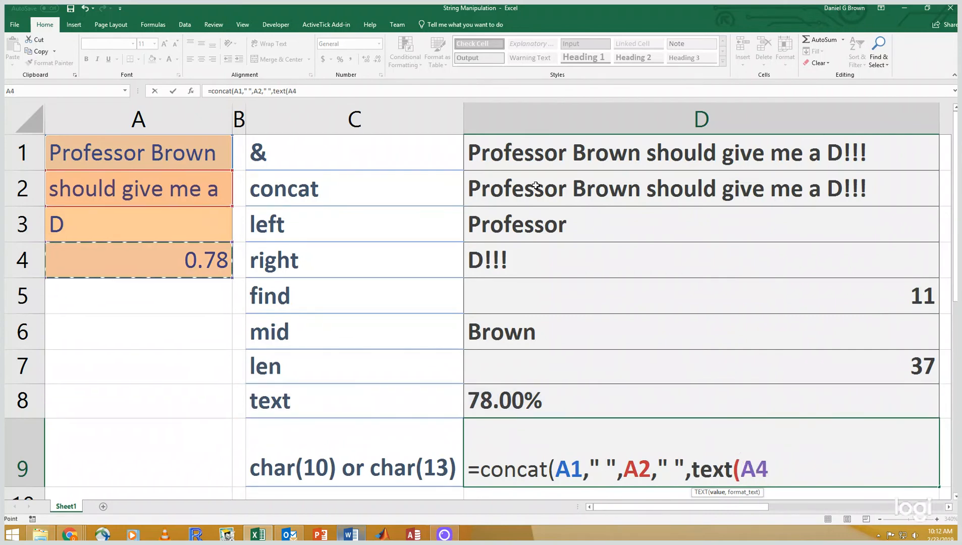
type(",\"")
key("BackSpace")
type("0.00%\"")
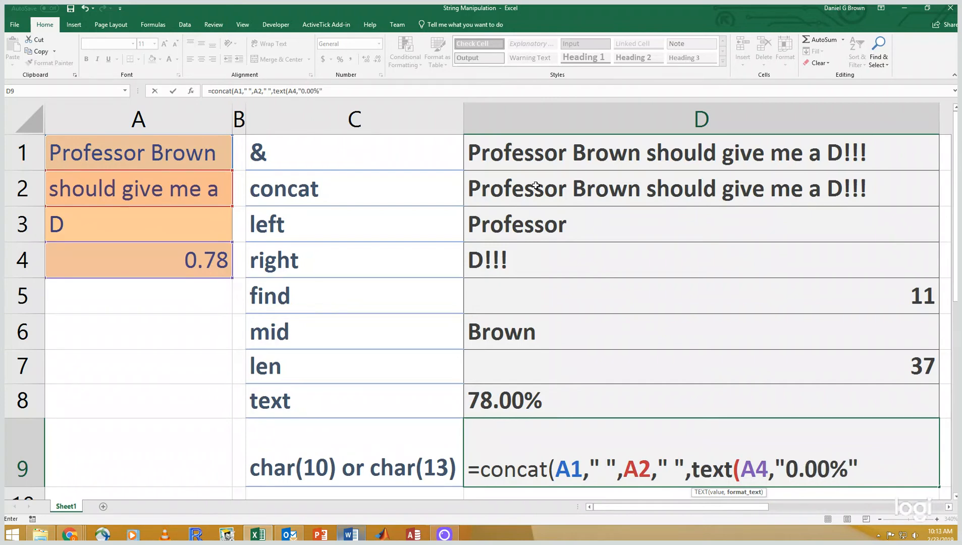
type(")")
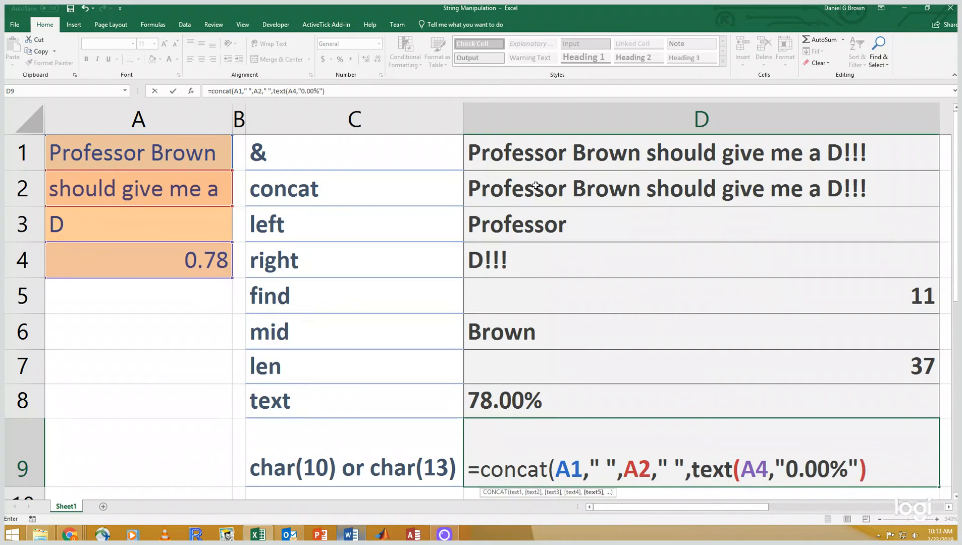
- Append &" on the next test" after the nested TEXT function, close the CONCAT formula and enter it, keeping D9 selected
type("&\" on the")
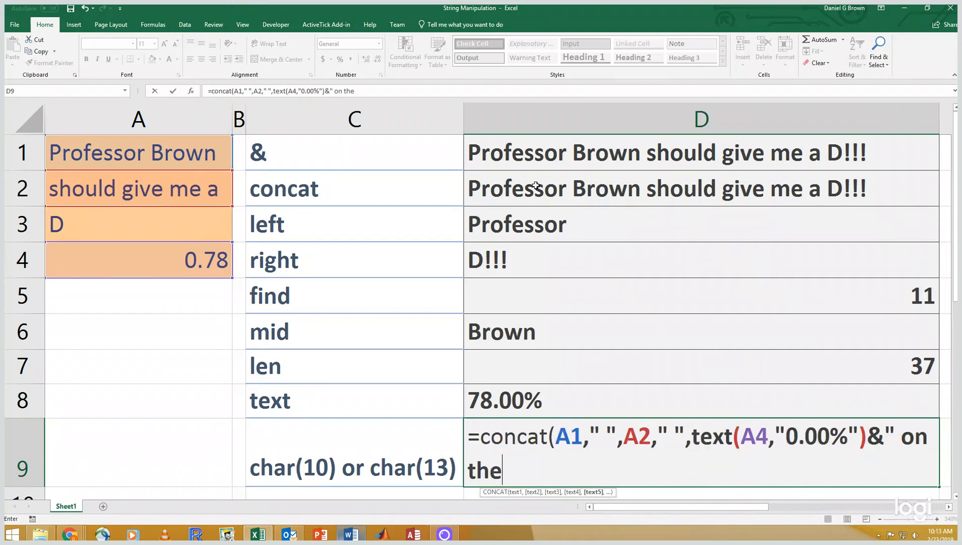
type(" next test\"")
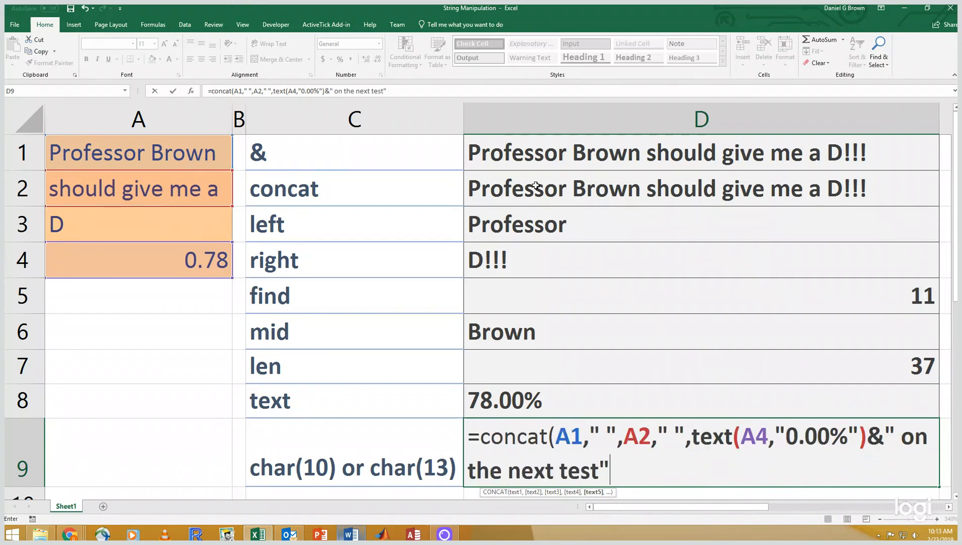
type(")")
key("ctrl+Return")
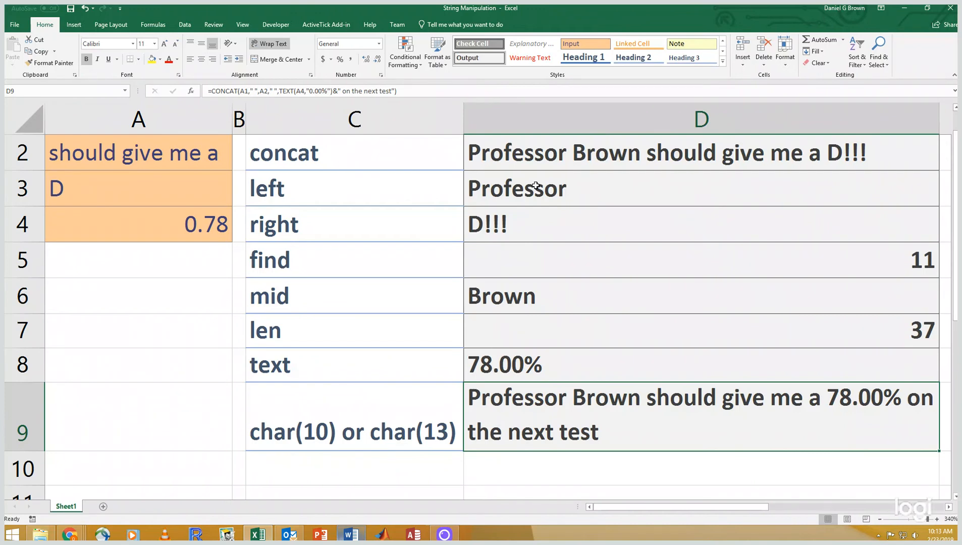
left_click(202, 222)
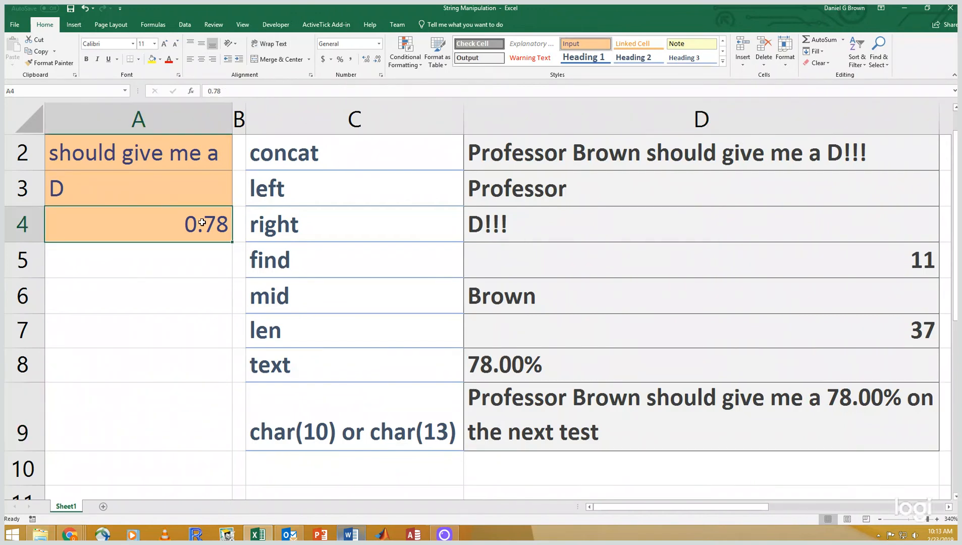
type("98")
key("Return")
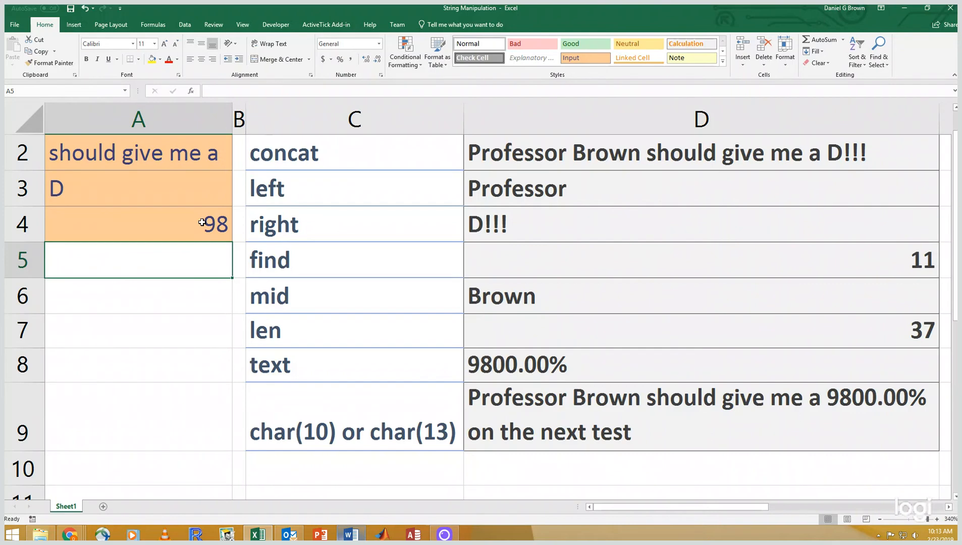
- Enter .98 as the value in A4
left_click(202, 223)
type(".98")
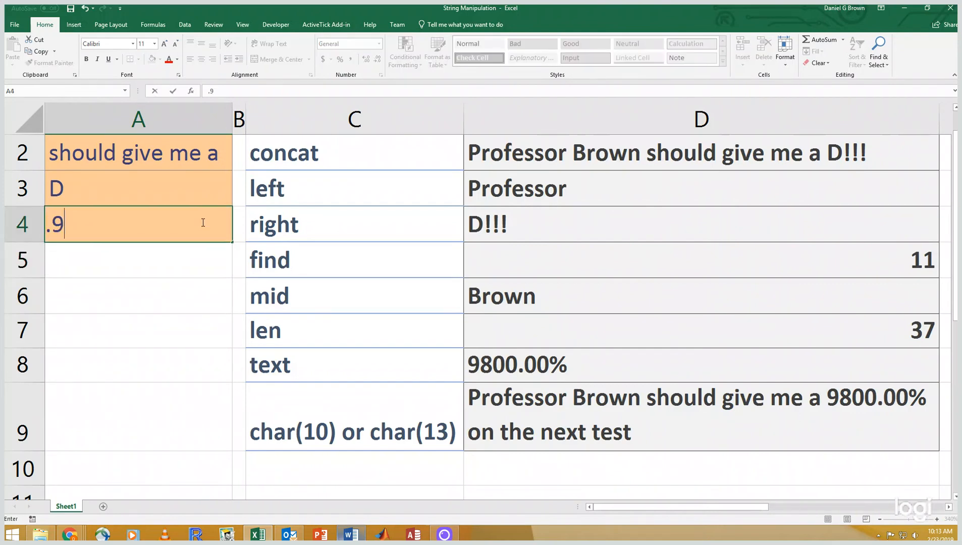
key("ctrl+Return")
key("Return")
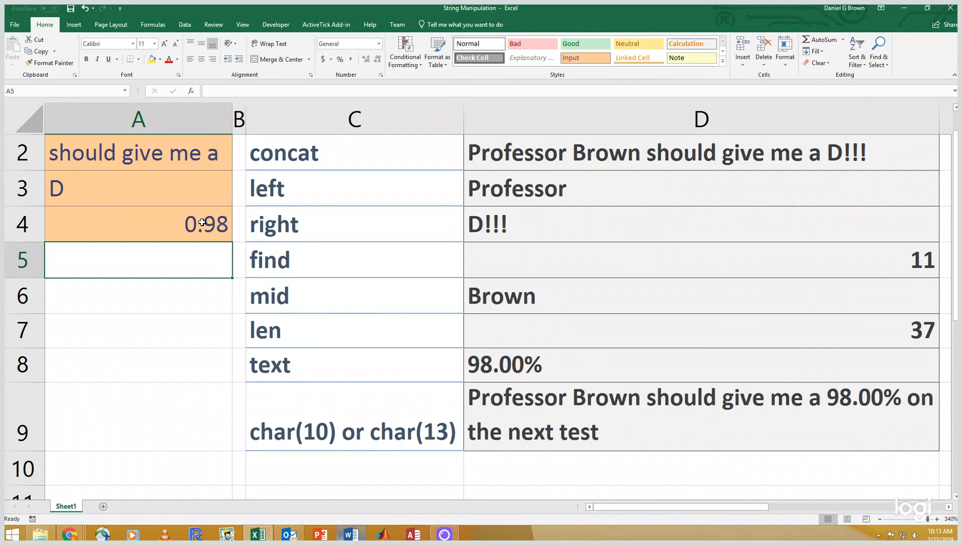
- Add a period after "test" inside the closing quoted text of the D9 CONCAT formula and enter it
left_click(498, 421)
key("F2")
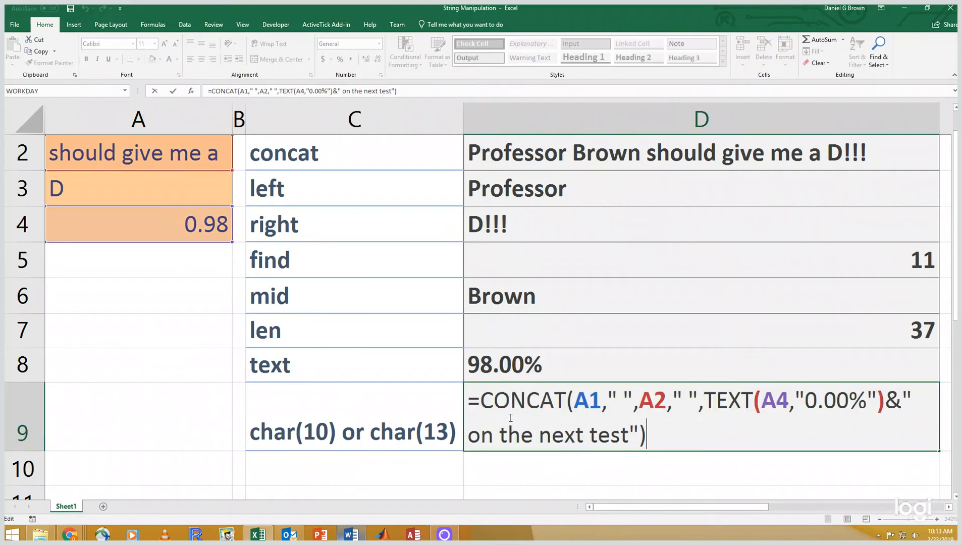
left_click(631, 432)
type(".")
key("Return")
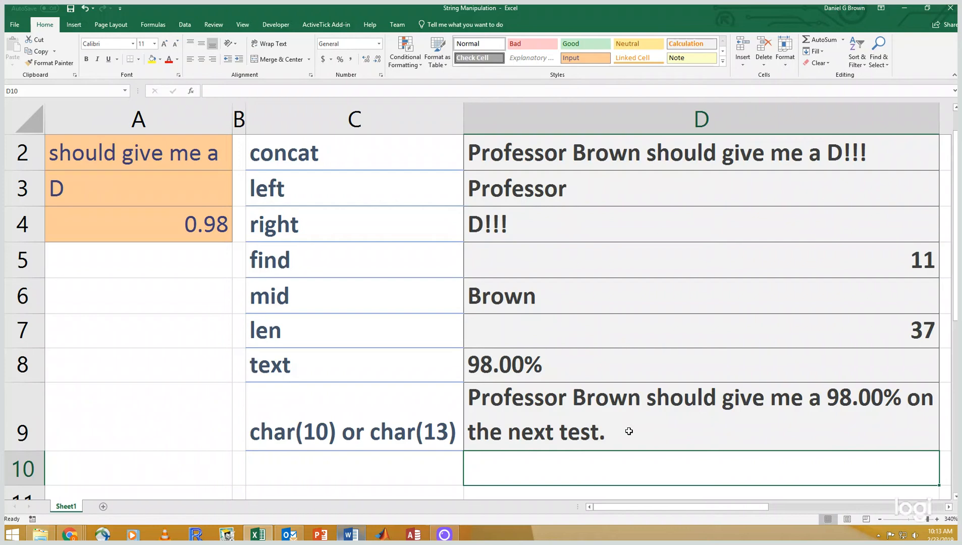
- Replace the quoted space between A2 and the TEXT function in the D9 formula with char(10) and enter it
left_click(629, 432)
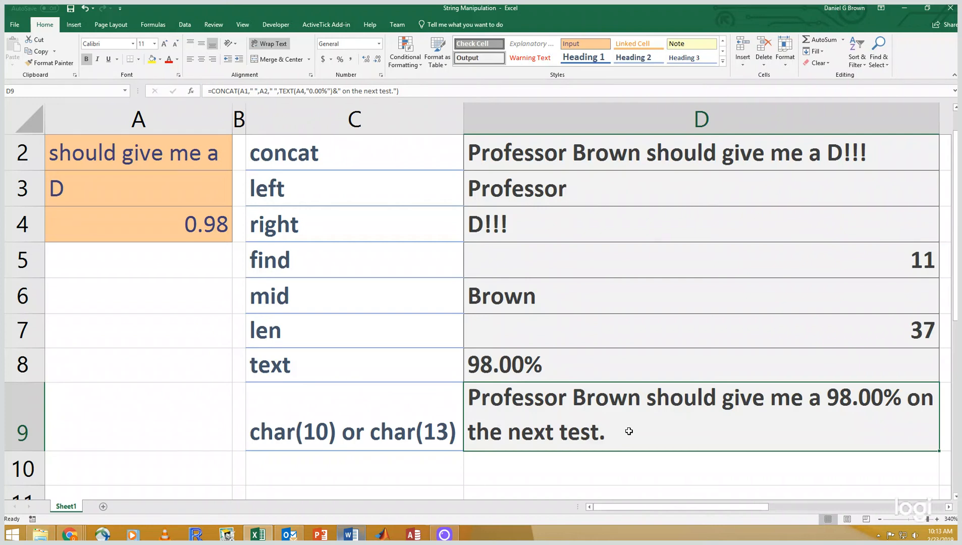
double_click(629, 431)
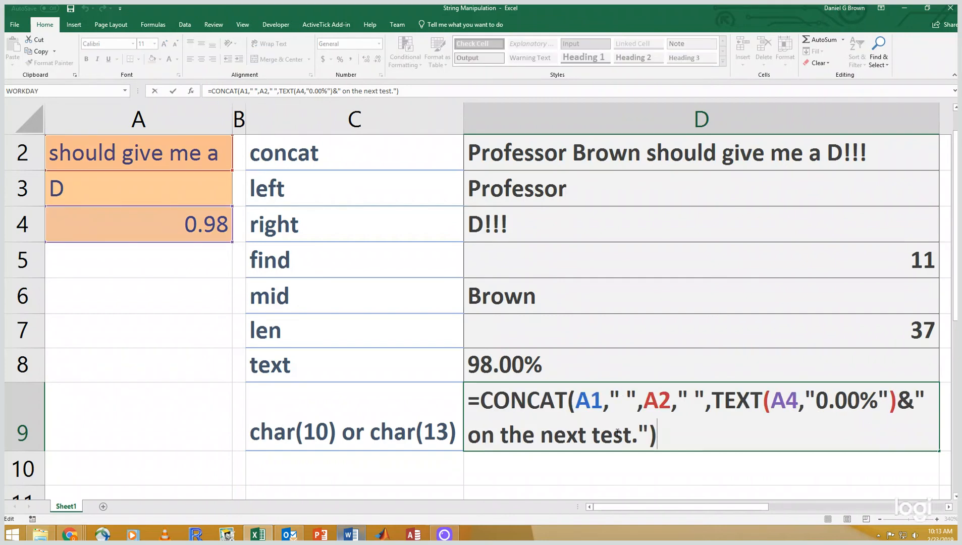
left_click(701, 402)
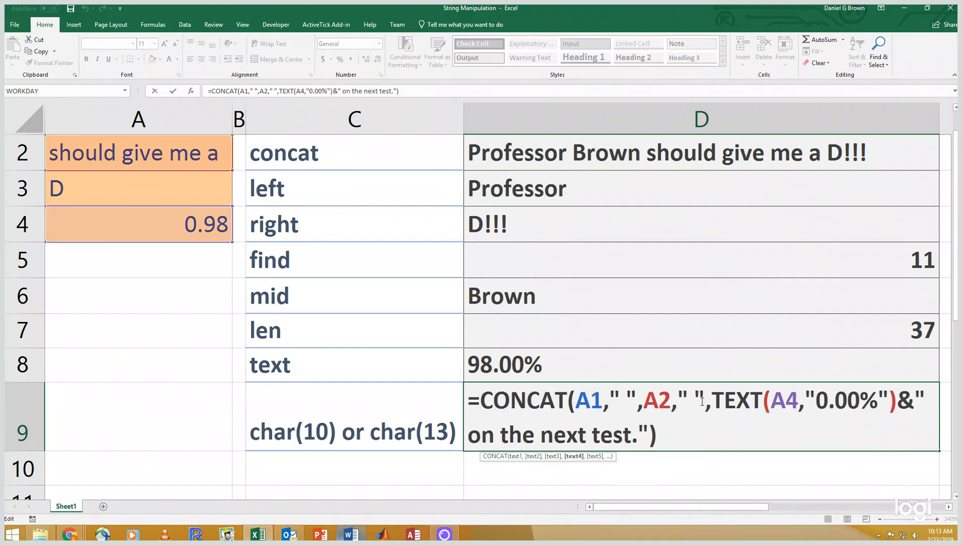
key("BackSpace")
key("BackSpace")
key("BackSpace")
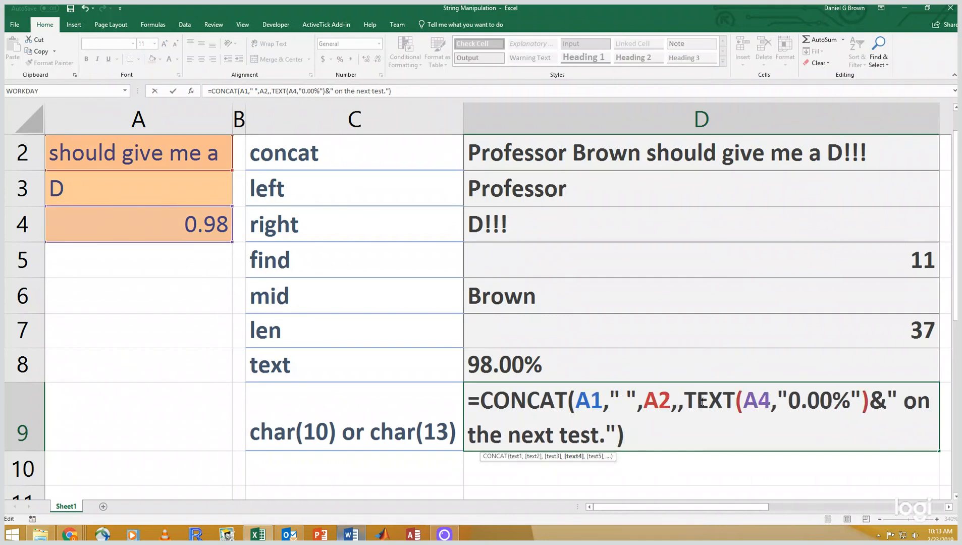
type("char")
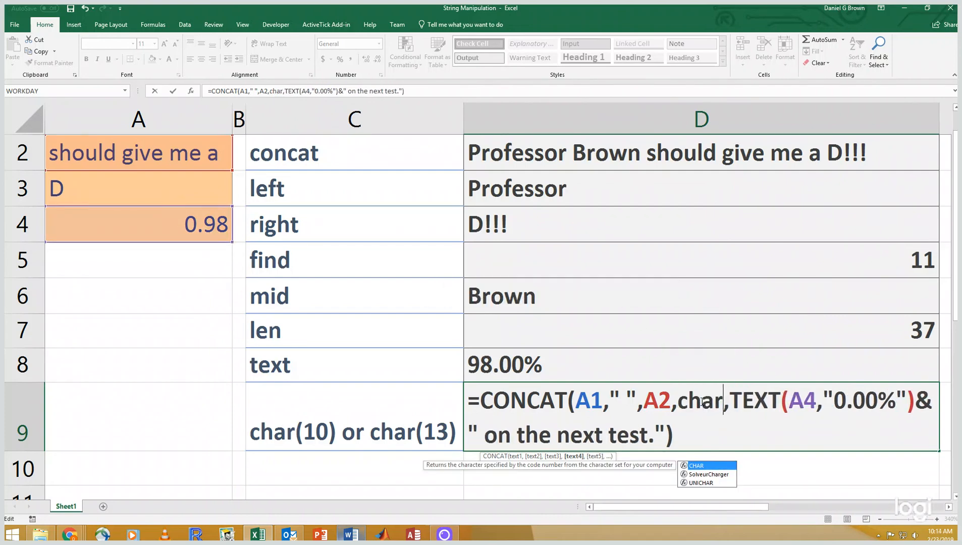
type("(10)")
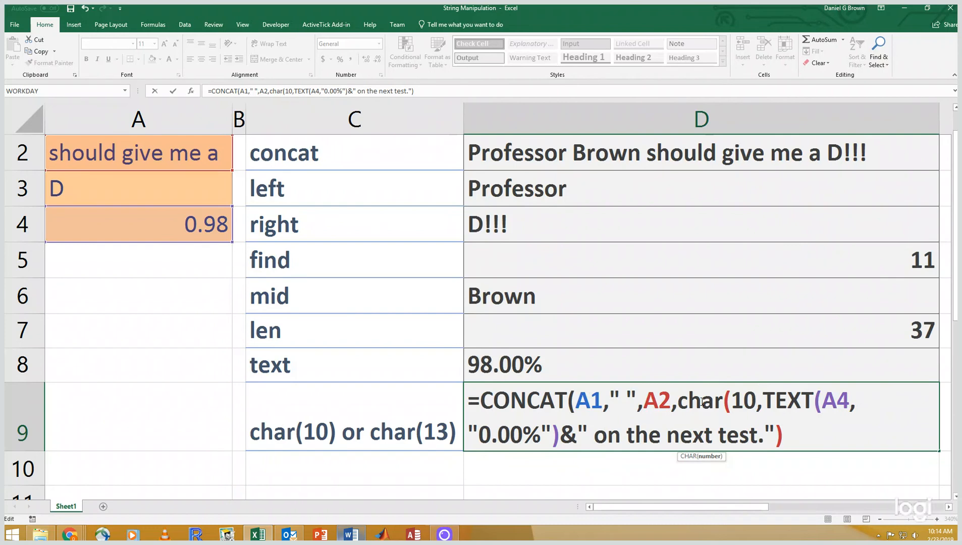
type(",")
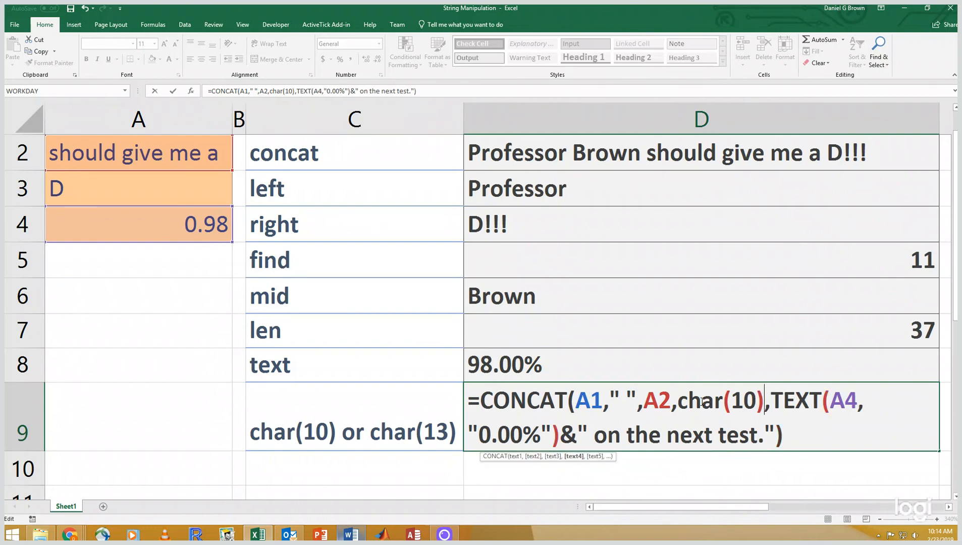
key("Return")
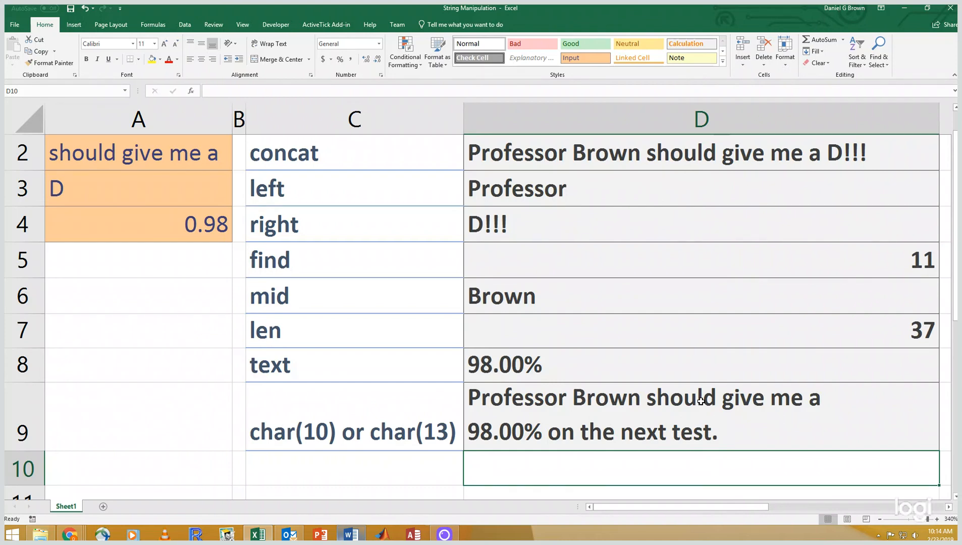
- Change the CHAR code in the D9 formula to 13 and enter it
left_click(701, 402)
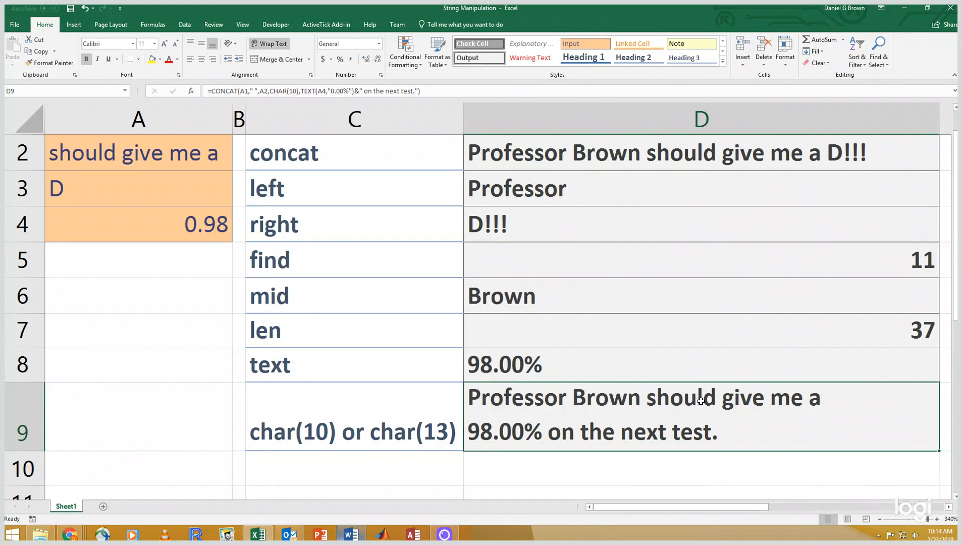
key("F2")
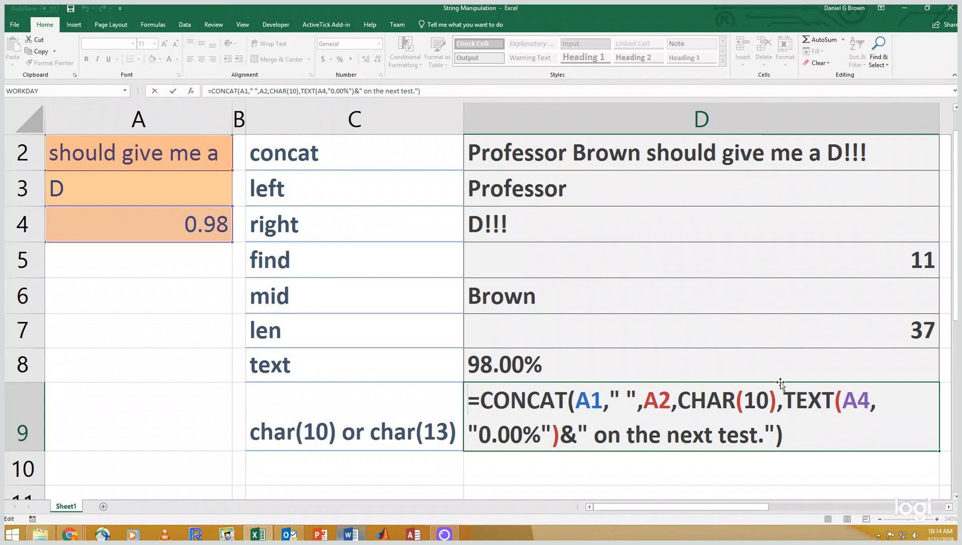
left_click(769, 400)
key("BackSpace")
type("3")
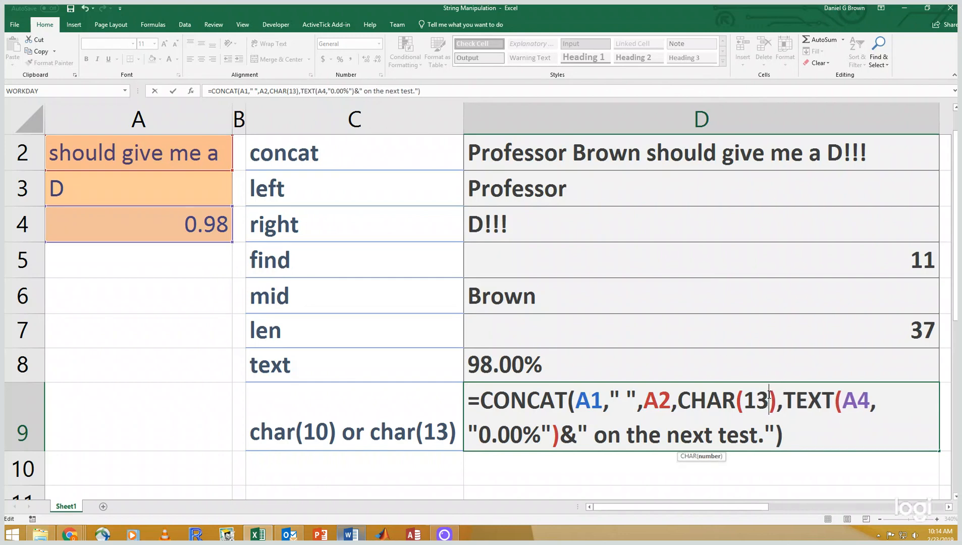
key("Return")
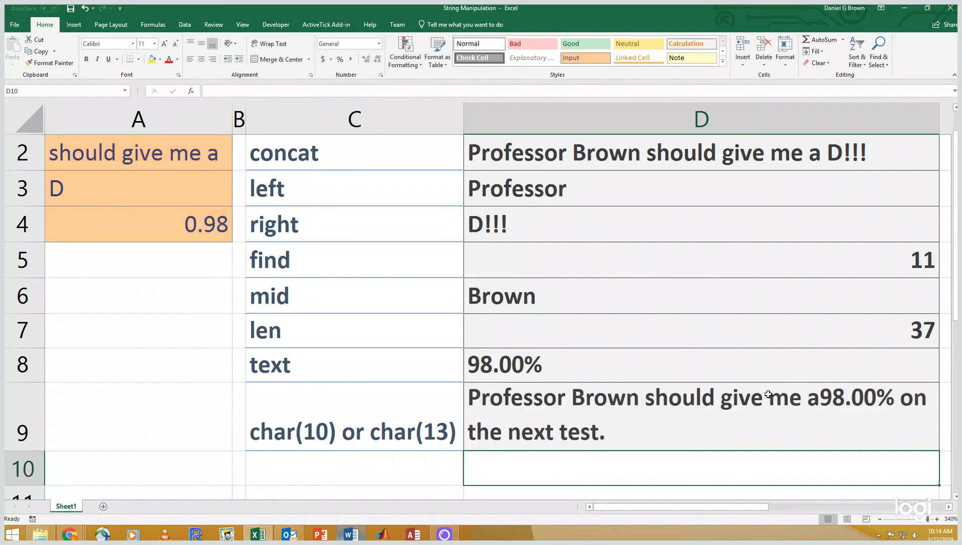
- Reopen the D9 formula and insert the start of an IF function, if(, directly before CHAR(13)
left_click(769, 394)
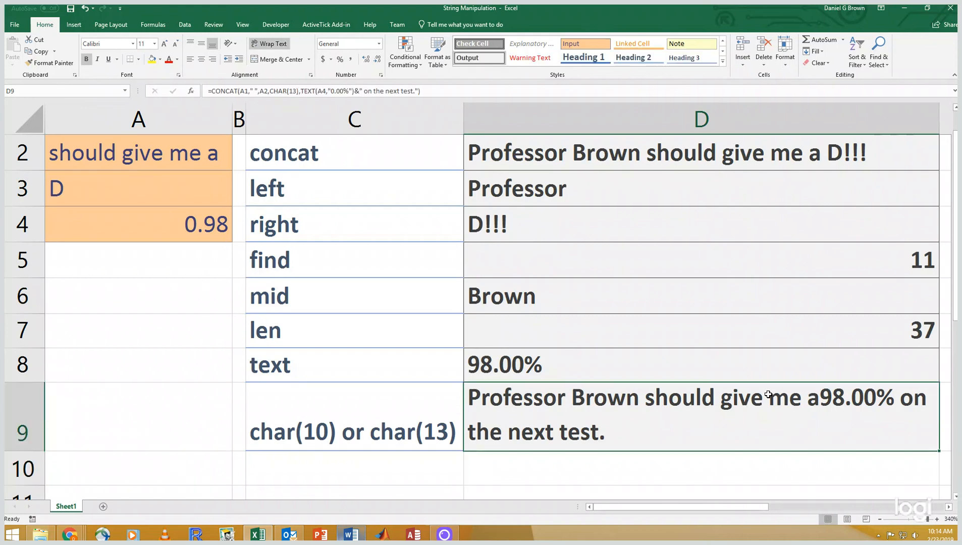
double_click(769, 394)
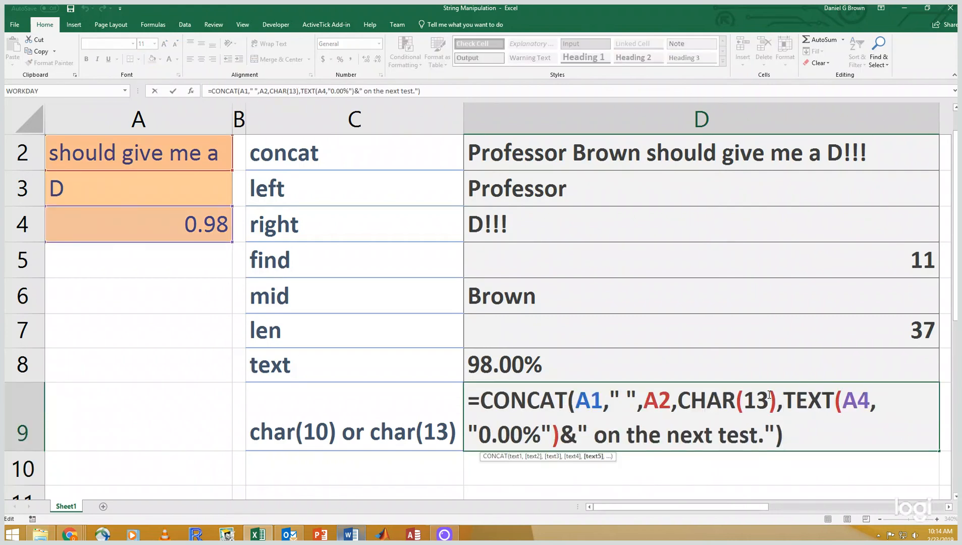
key("Left")
key("Left")
key("Left")
key("Left")
key("Left")
key("Left")
key("Left")
key("Left")
key("Left")
type("if(")
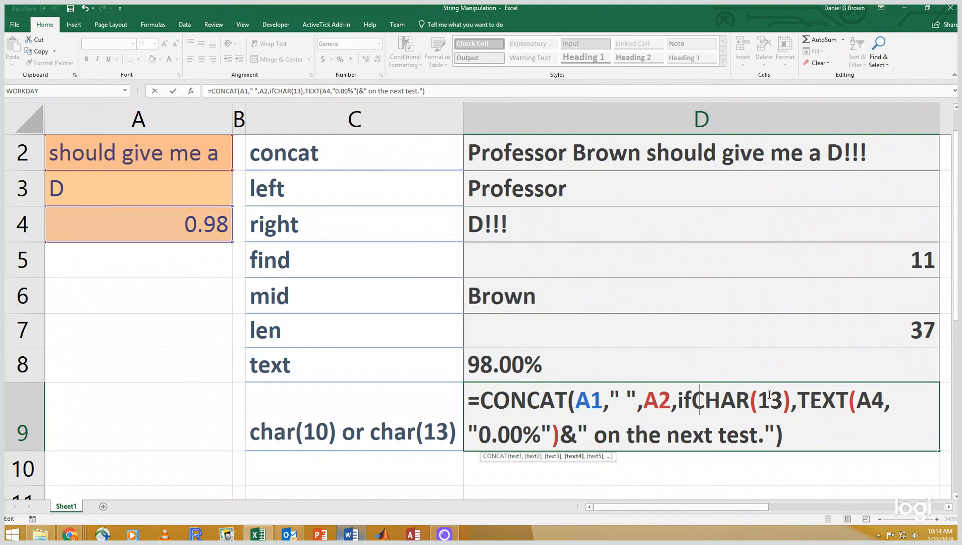
- Enter info("SYSTEM")="mac" as the logical test of the IF in D9, separated by a comma from CHAR(13)
type("info")
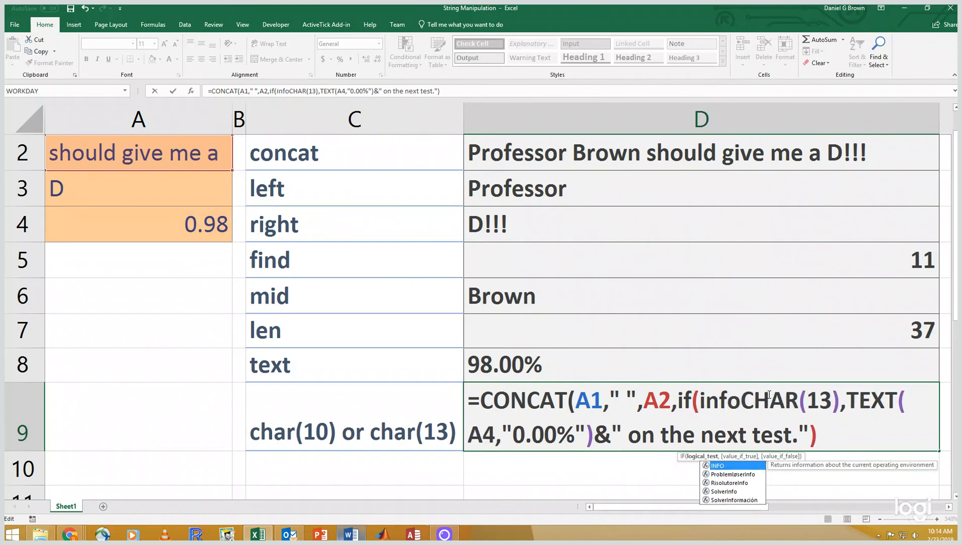
type("(")
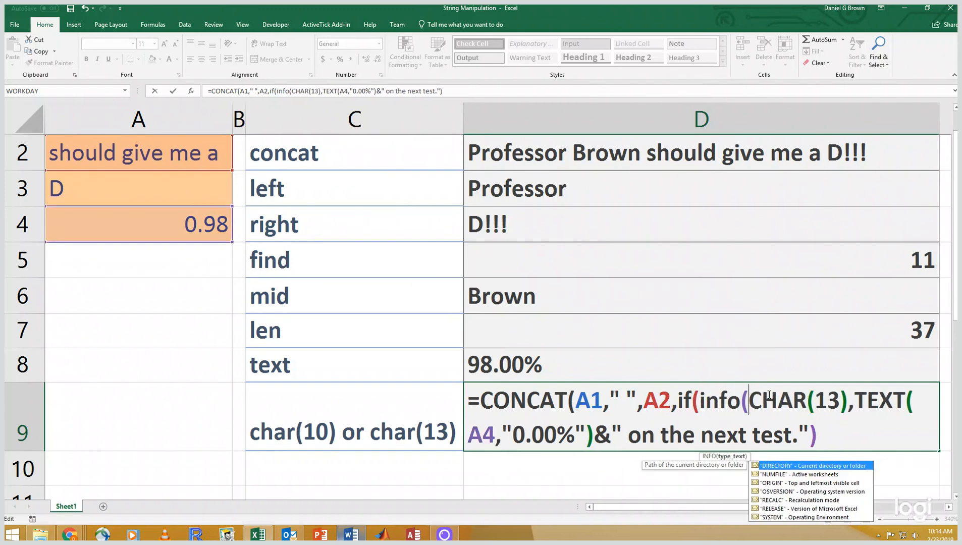
key("Down")
key("Down")
key("Down")
key("Down")
key("Down")
key("Down")
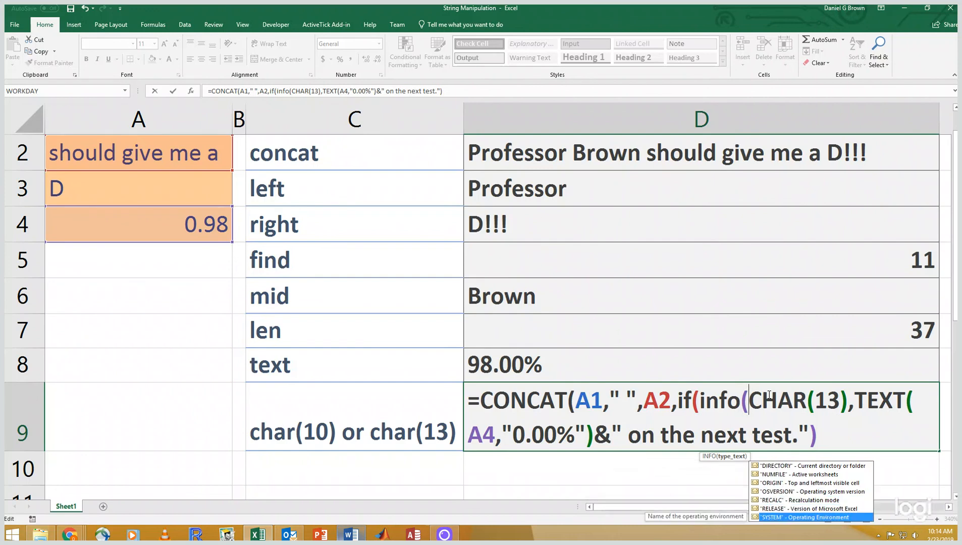
key("Tab")
type(")=")
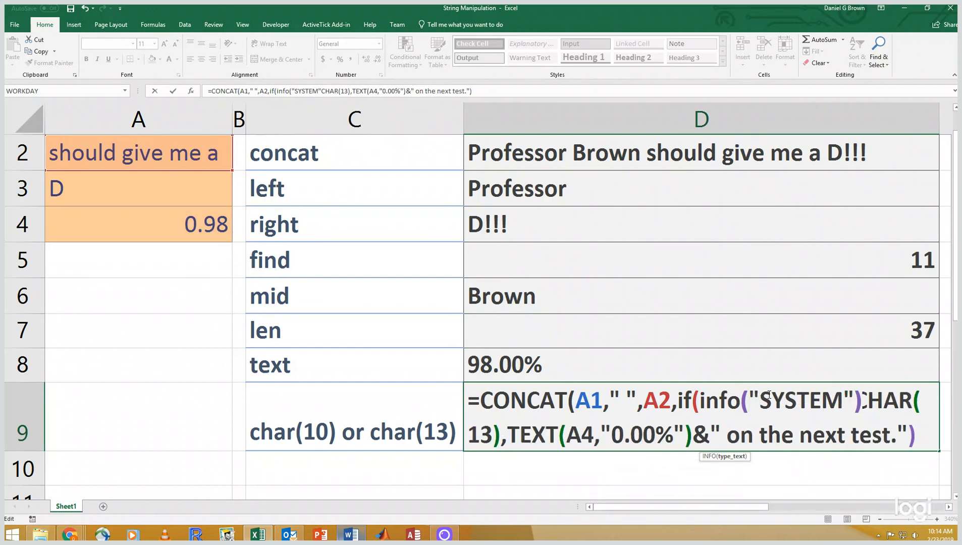
type("\"mac\"")
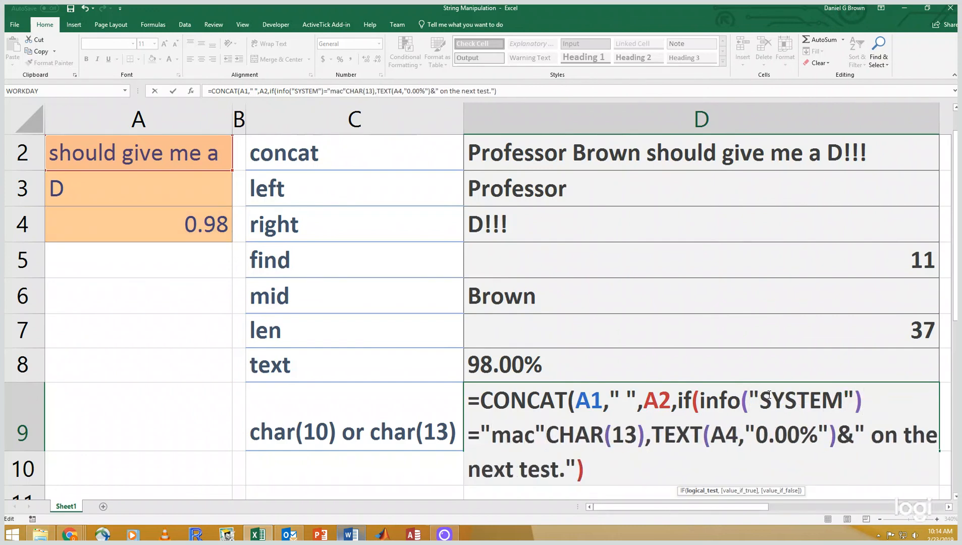
type(",")
- Add char(10) after CHAR(13) as the value if false, close the IF before TEXT, enter the formula and reselect D9
key("Right")
key("Right")
key("Right")
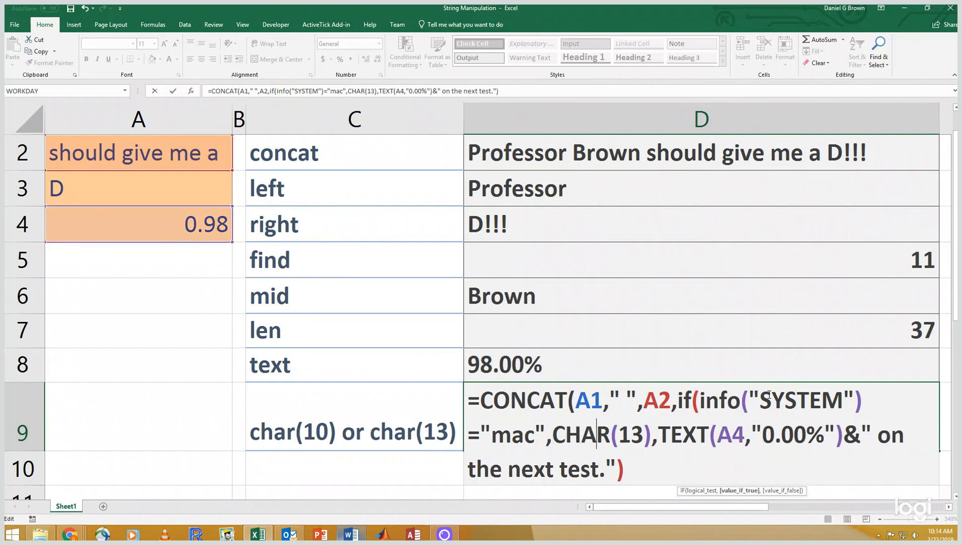
key("Right")
key("Right")
key("Right")
key("Right")
key("Right")
type(",c")
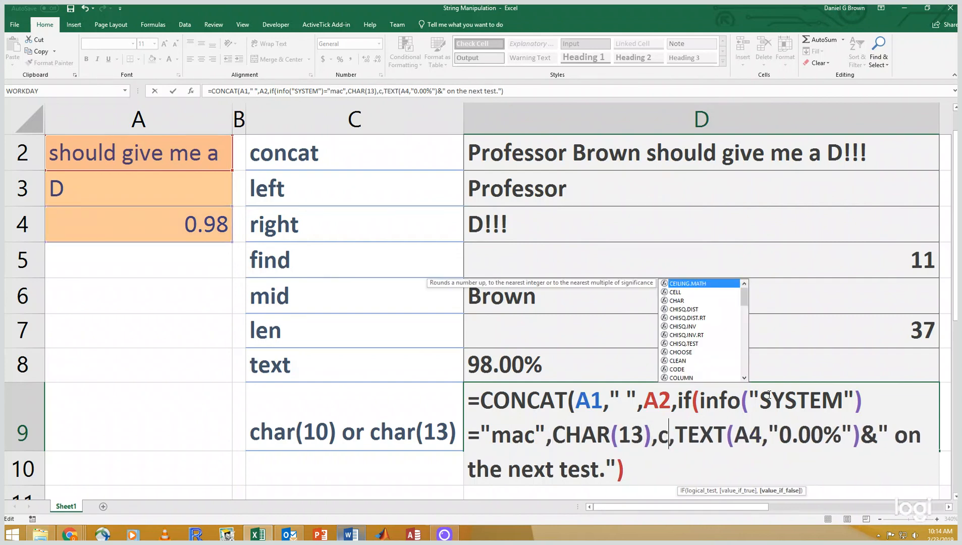
type("har(10)")
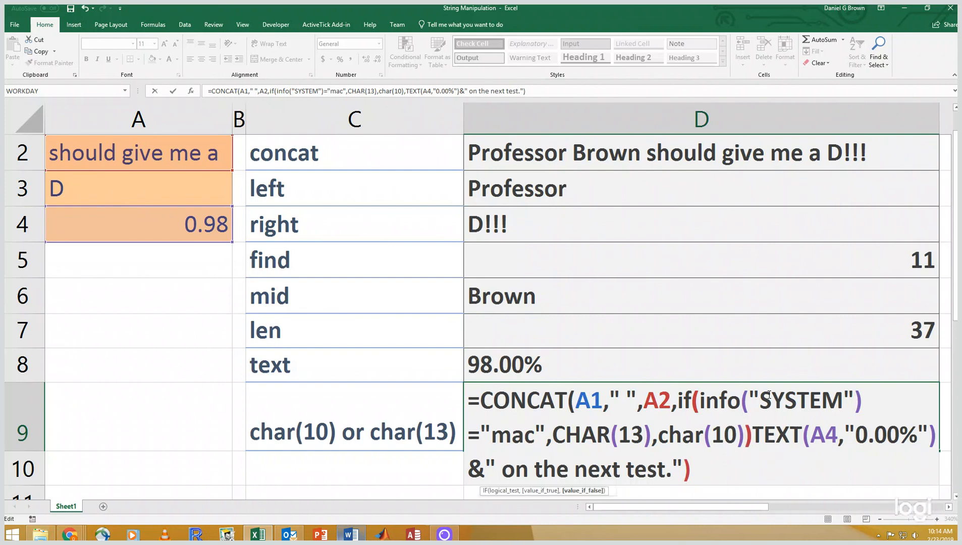
key("Right")
type(",")
key("Return")
left_click(768, 394)
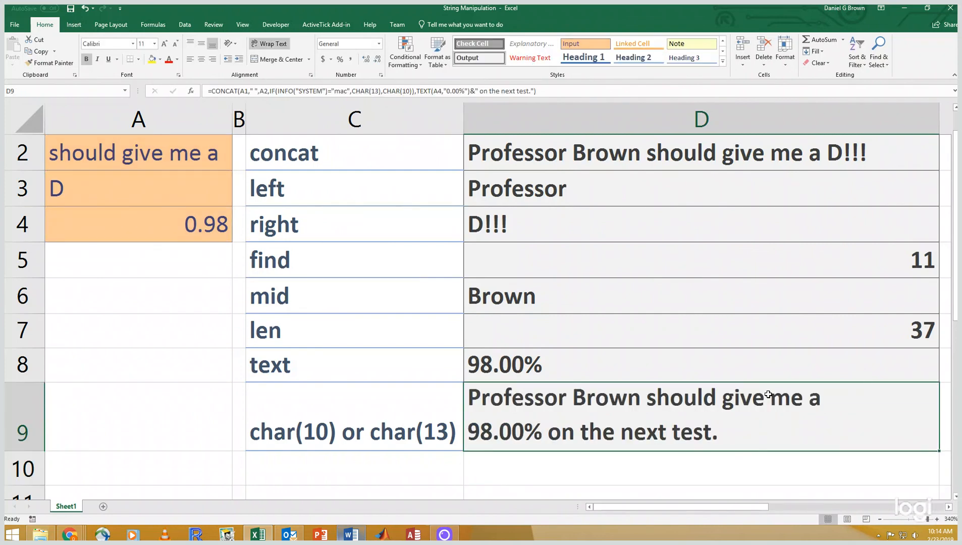